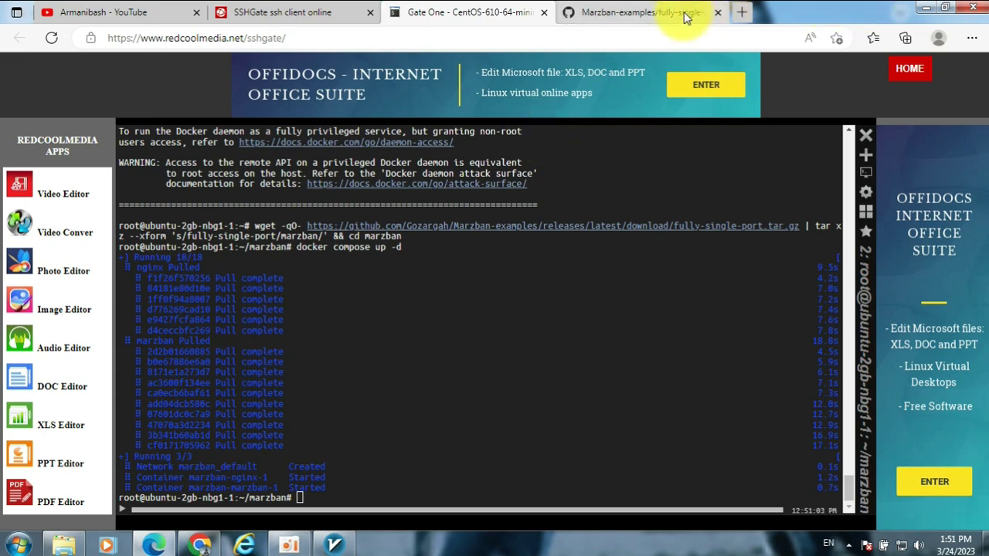
- Bring up the Marzban-examples README on GitHub
click(653, 12)
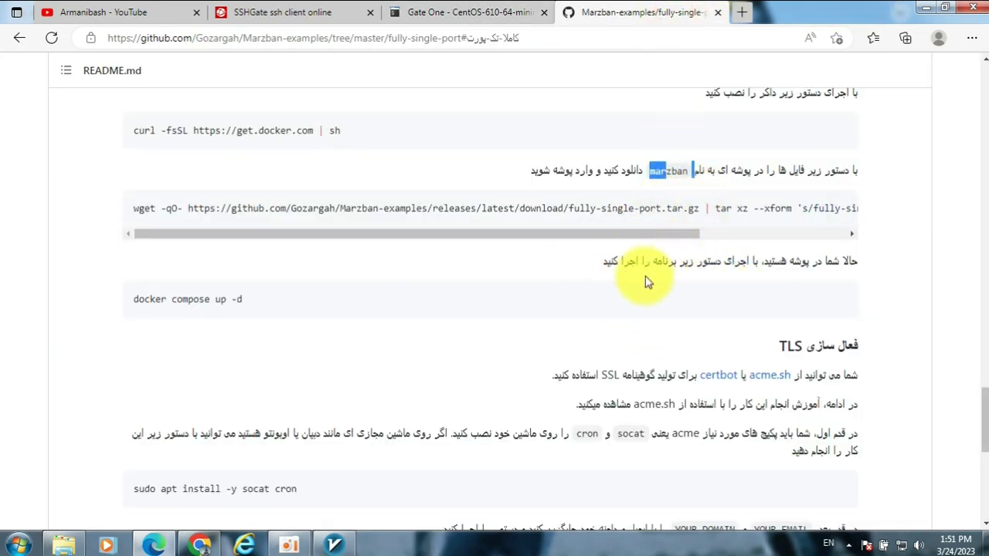
- Install socat and cron on the server by running the README's sudo apt install command
scroll(795, 348, down, 2)
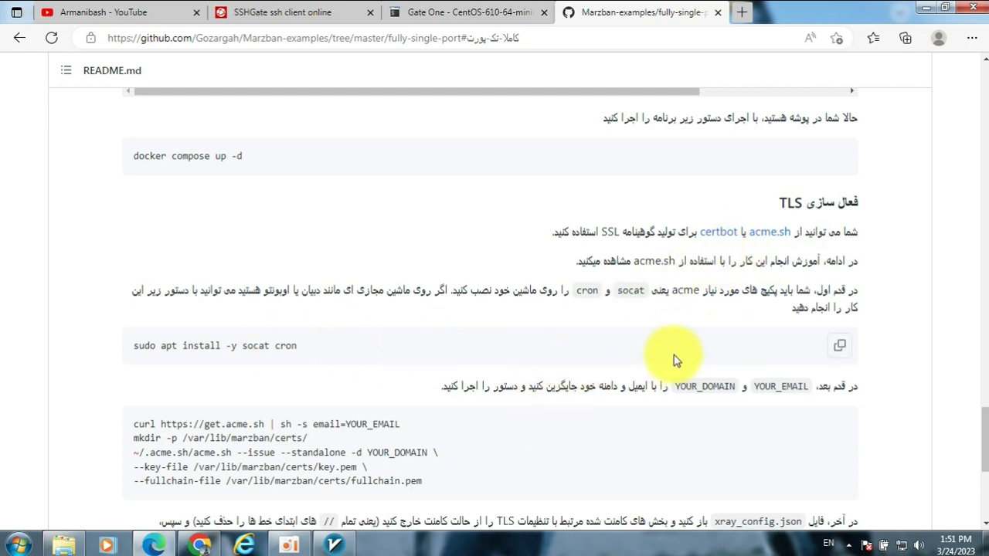
click(844, 349)
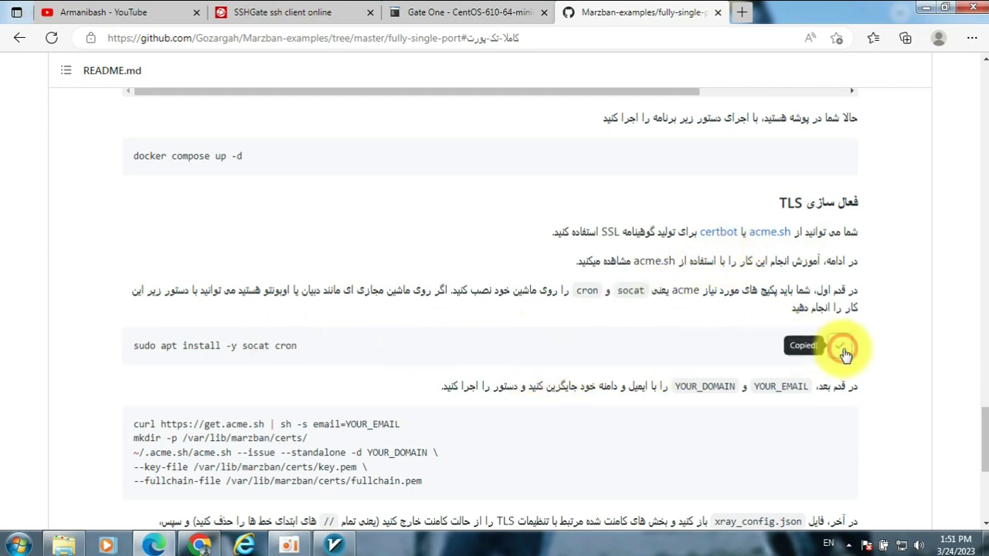
click(471, 12)
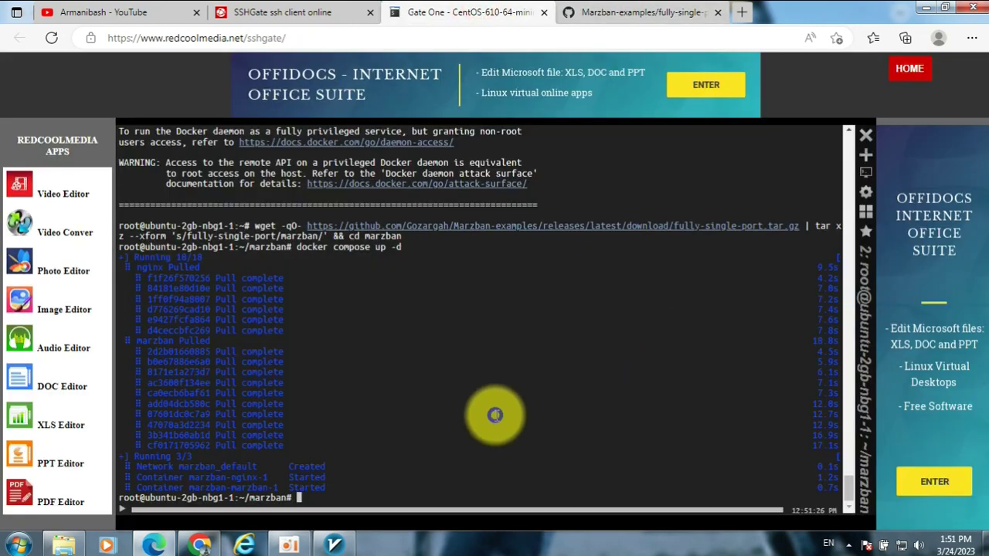
right_click(467, 443)
click(550, 196)
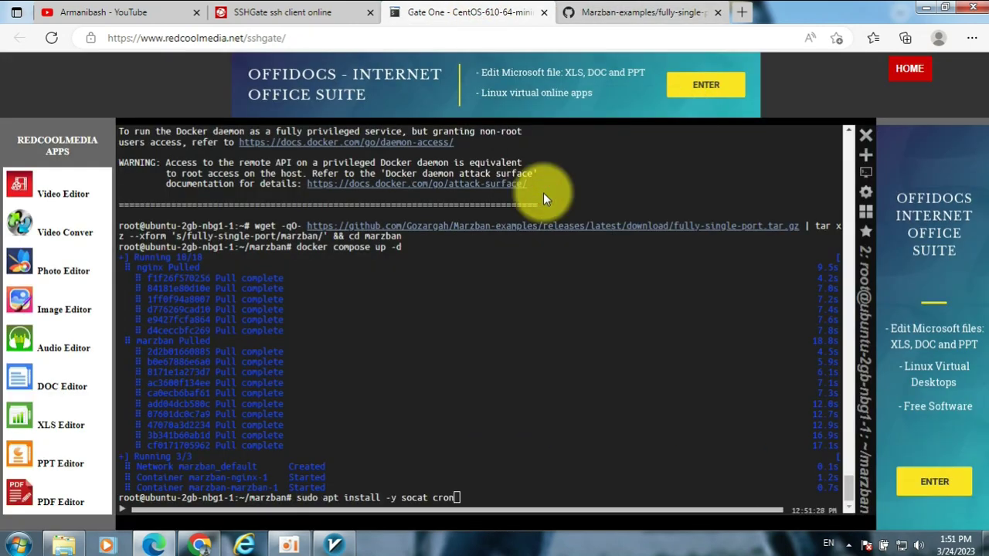
key(Return)
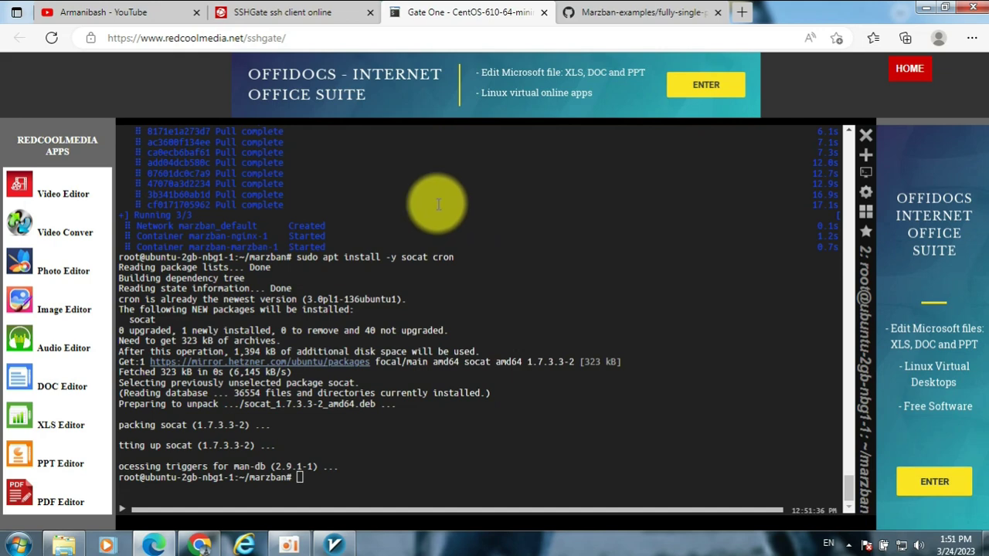
click(200, 545)
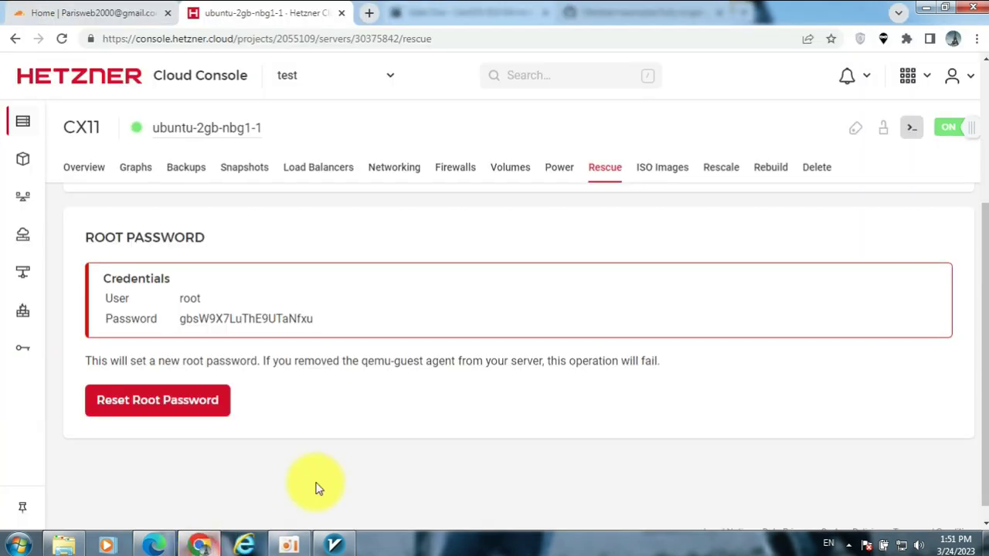
- Start a new DNS record for arman.askdhbasikjbas.shop with proxy status set to DNS only
click(128, 12)
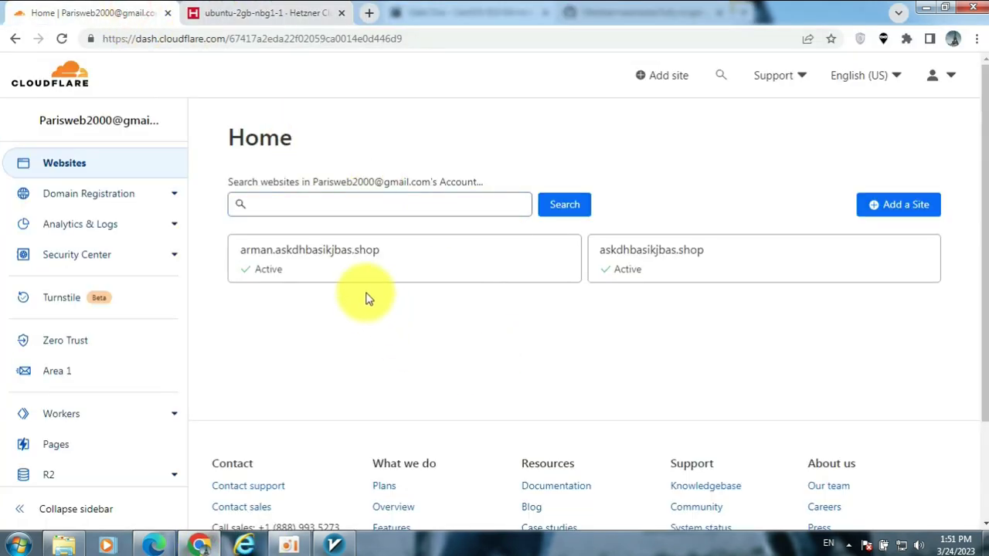
click(354, 266)
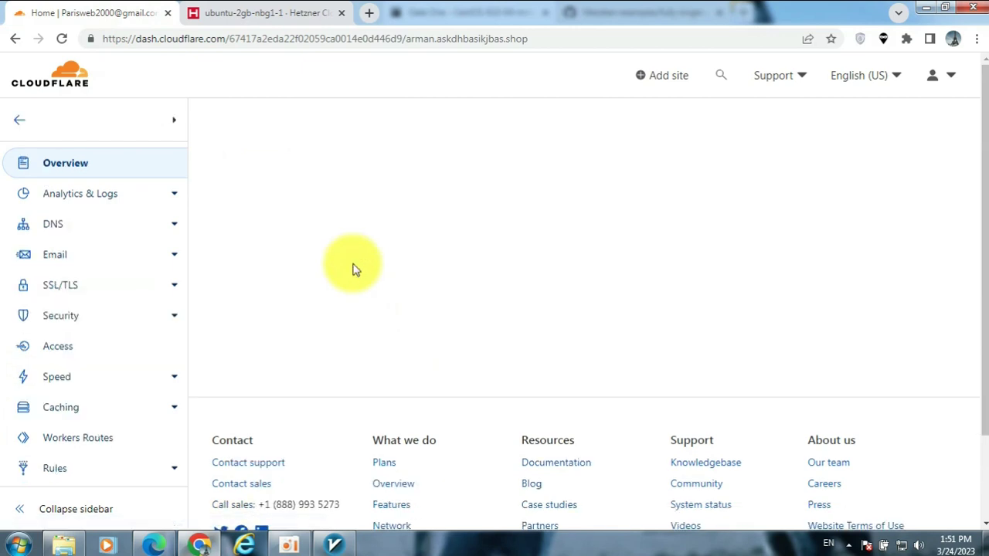
click(101, 237)
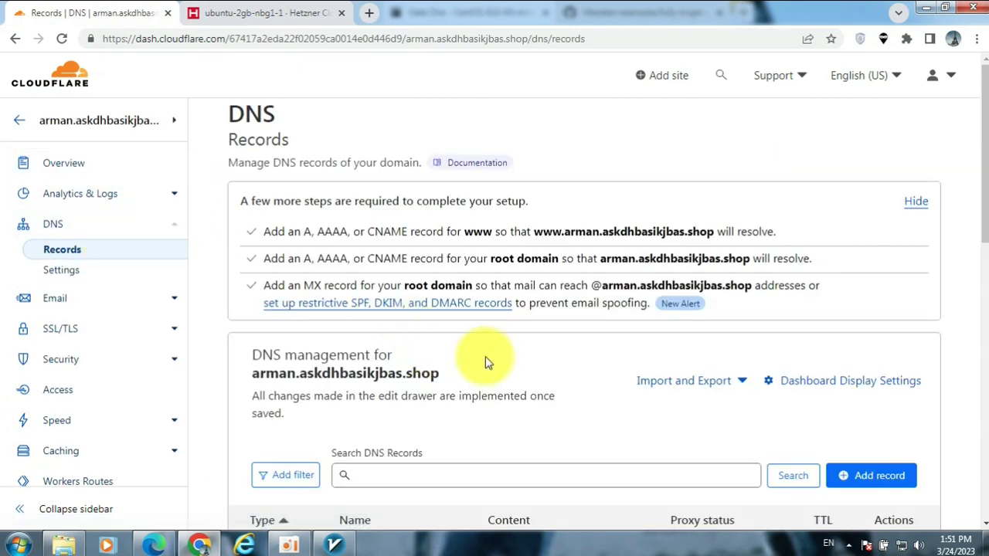
click(879, 479)
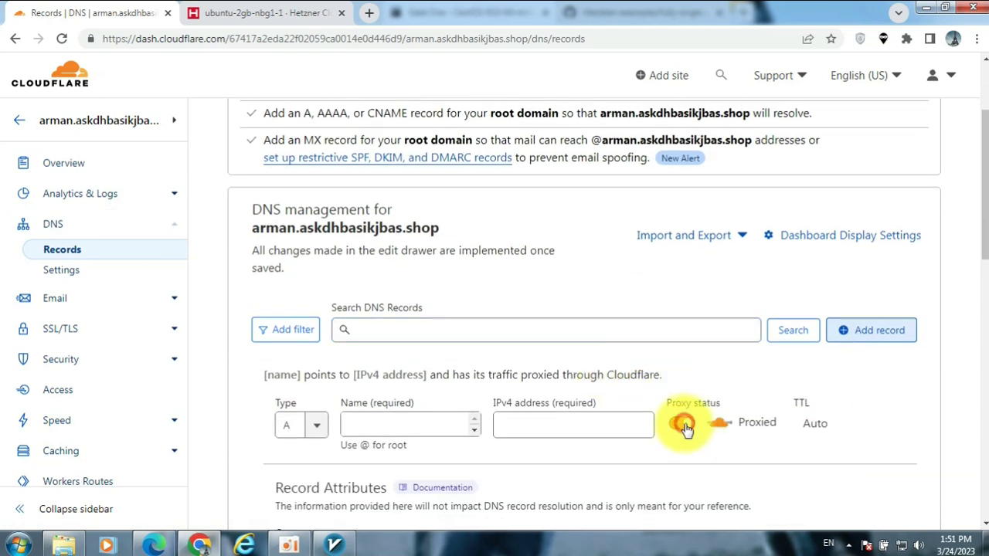
click(683, 424)
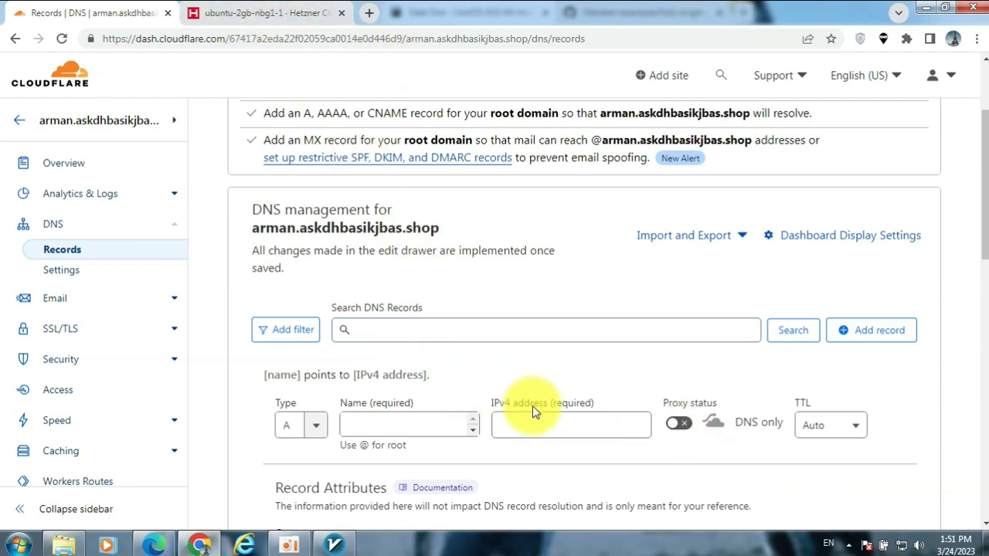
- Name the record armani and copy its full hostname armani.arman.askdhbasikjbas.shop
click(442, 424)
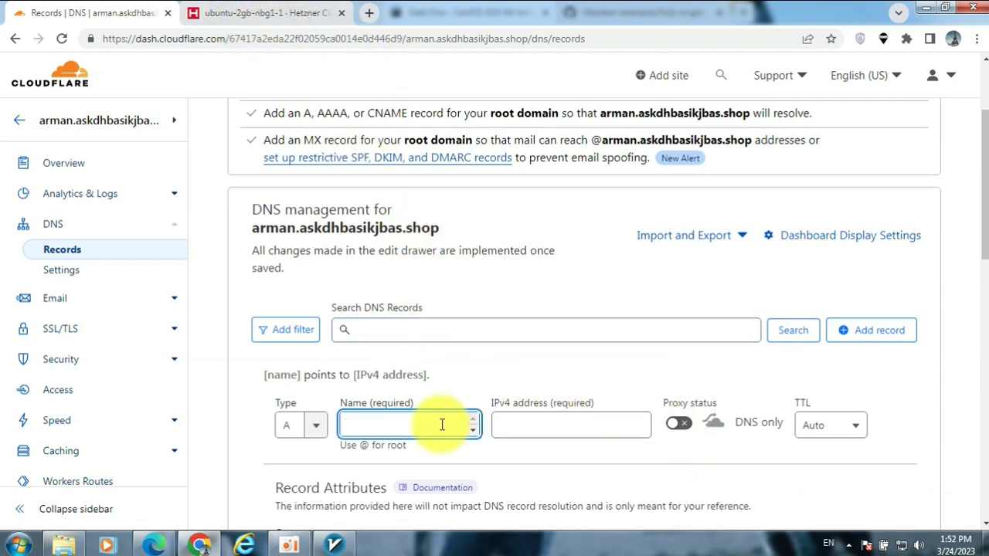
text(armani)
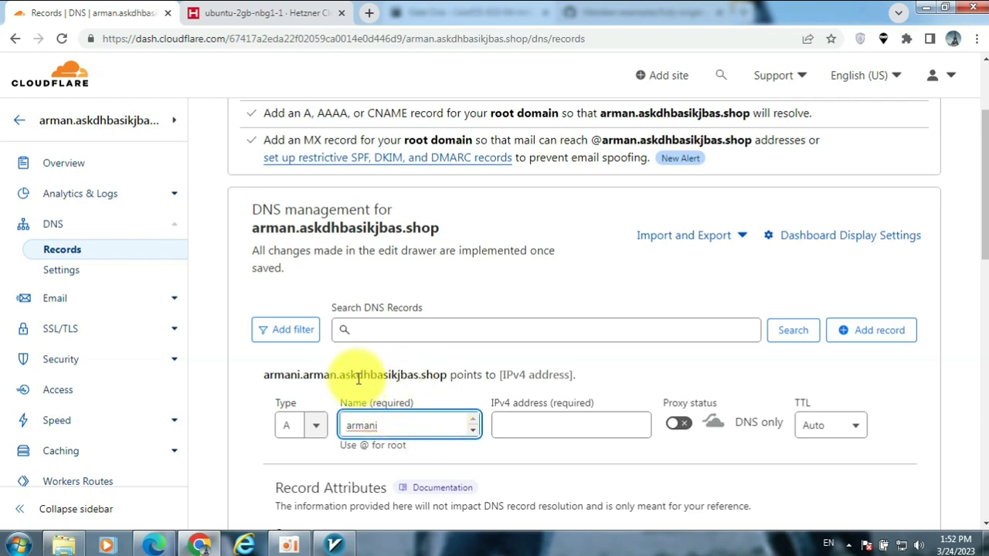
drag(260, 377, 446, 376)
right_click(446, 376)
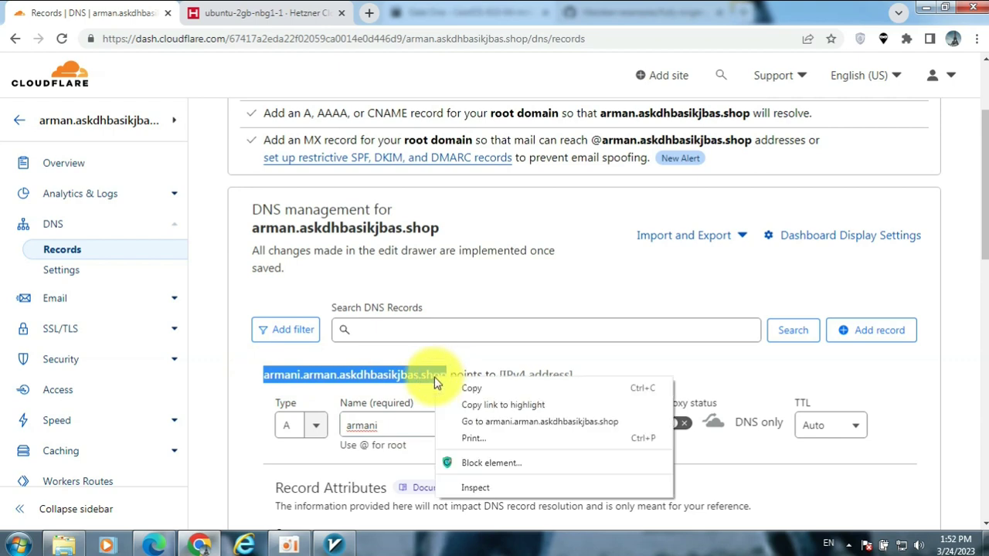
click(467, 392)
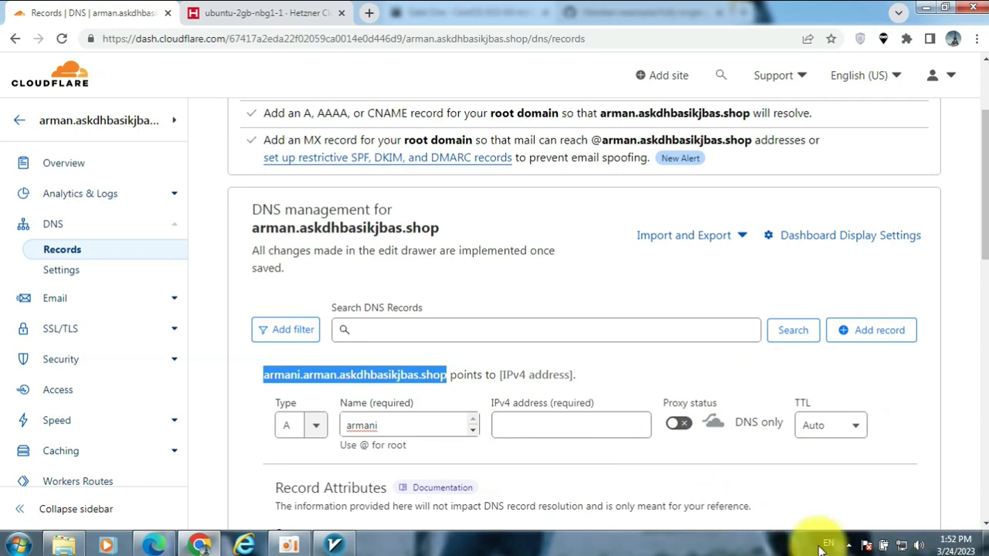
- Save the armani.arman.askdhbasikjbas.shop hostname into a Notepad note
key(ctrl+v)
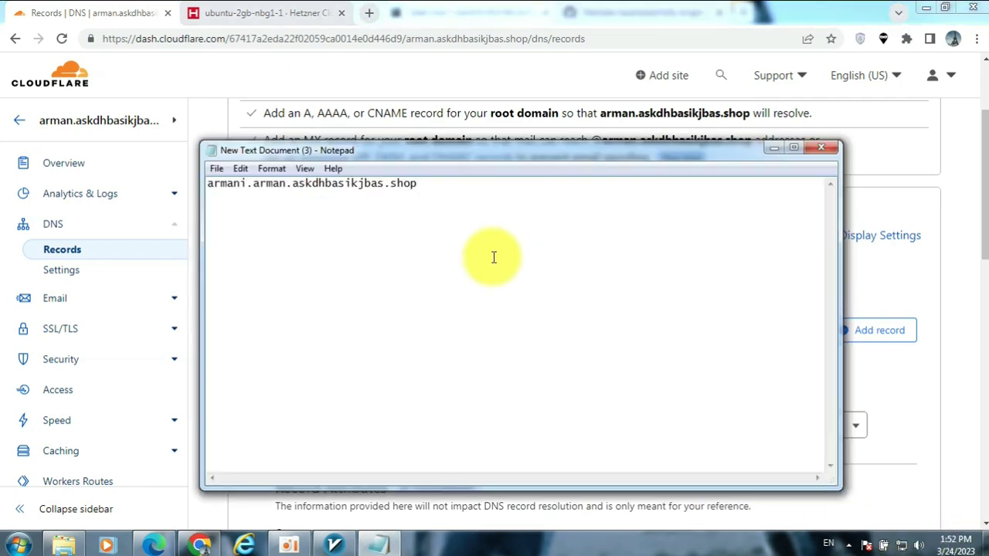
key(Return)
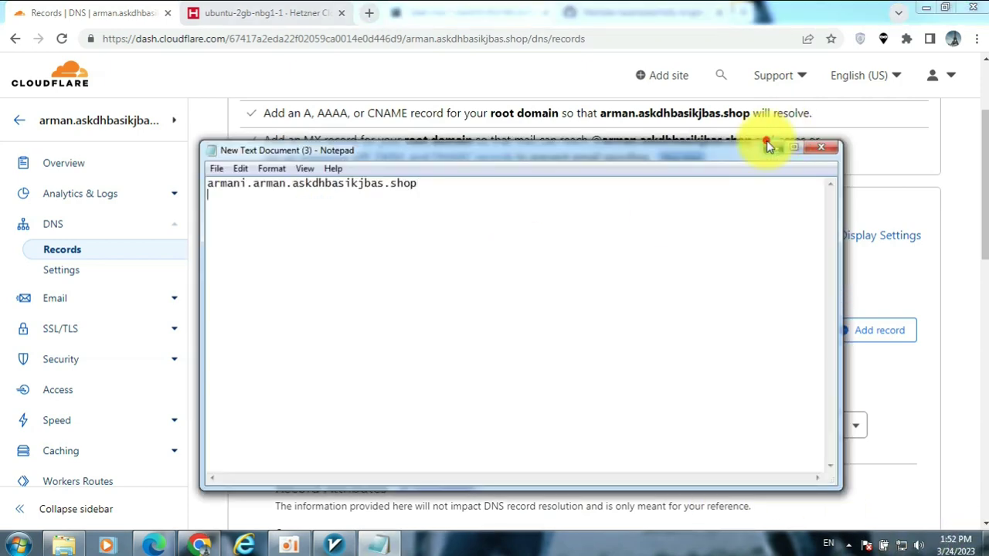
click(773, 146)
- Set the record's IPv4 address to the server IP 5.75.195.46 and save it
click(553, 424)
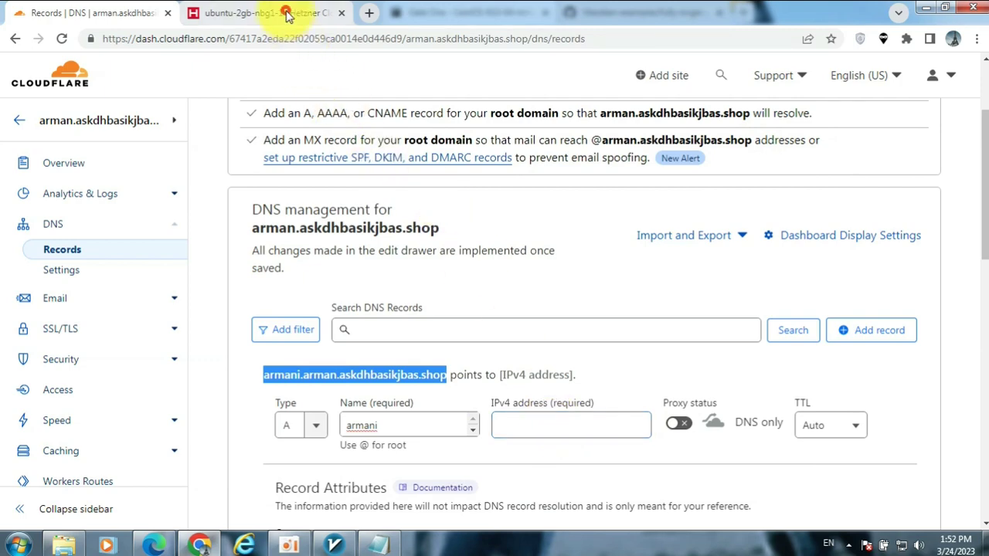
click(274, 13)
scroll(235, 216, up, 1)
scroll(236, 216, up, 2)
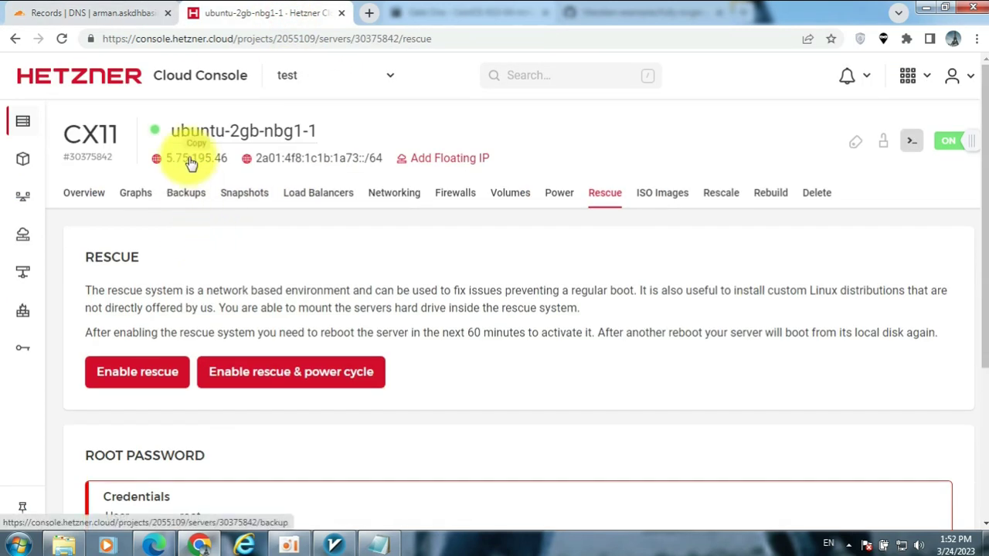
click(127, 9)
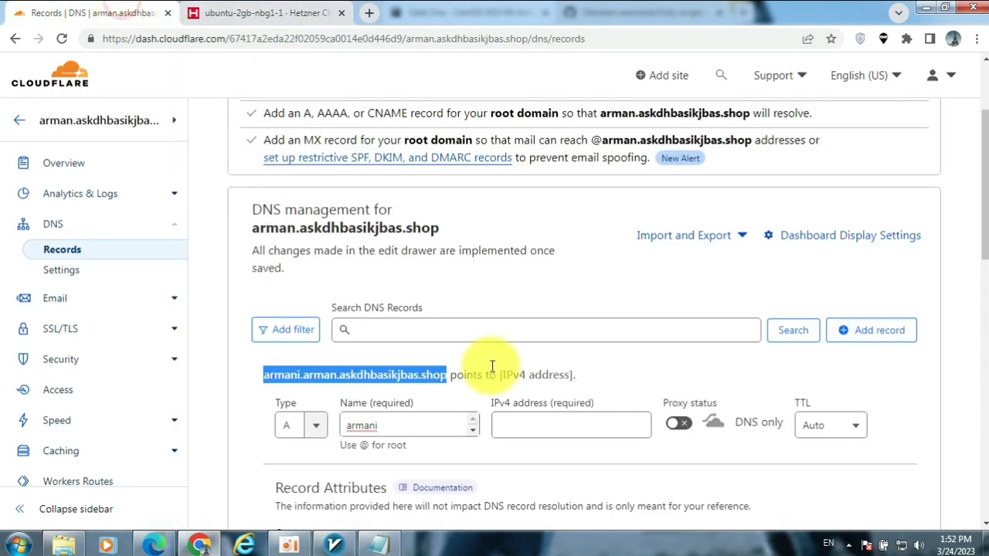
right_click(534, 423)
click(569, 284)
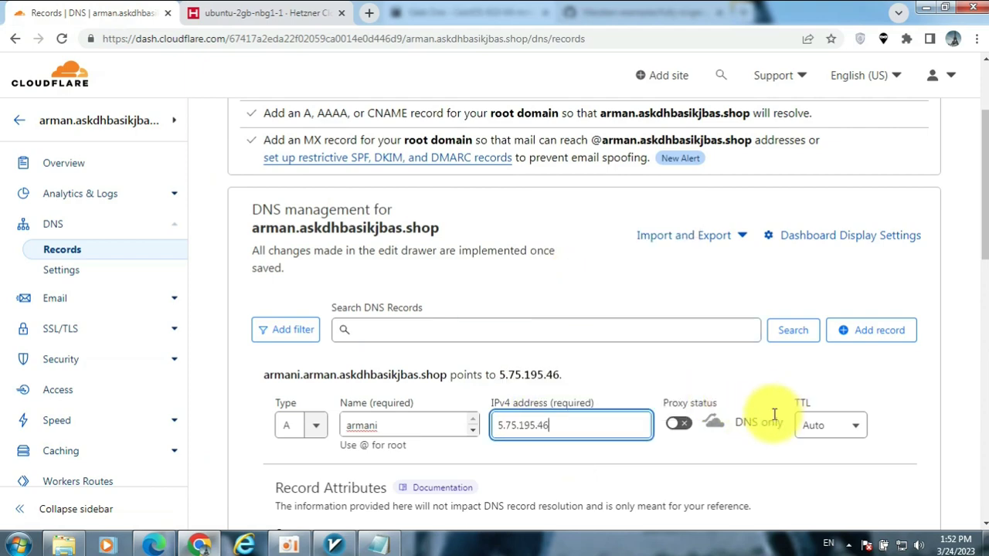
scroll(772, 419, down, 1)
scroll(753, 407, down, 2)
click(896, 407)
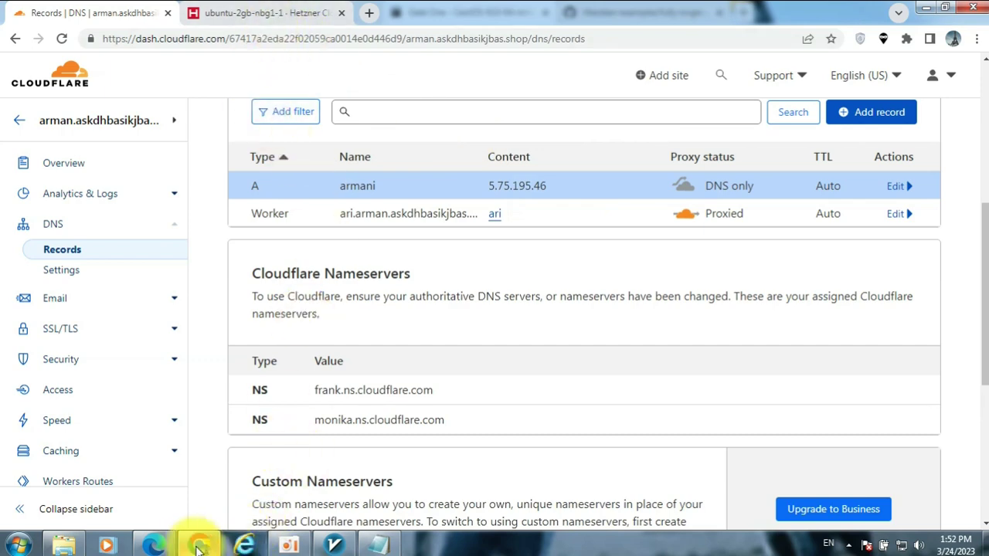
click(199, 547)
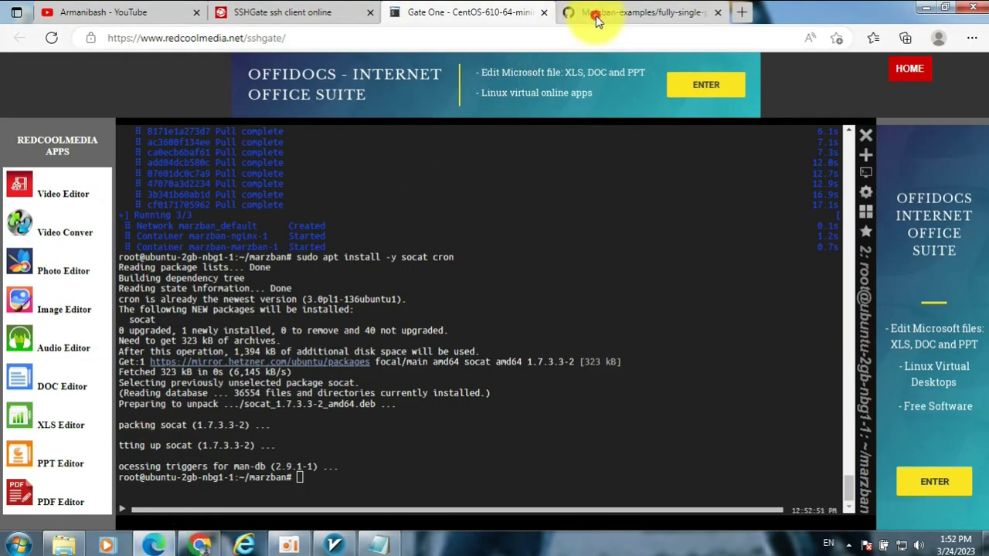
- Copy the README's acme.sh certificate commands into the Notepad note
click(594, 21)
scroll(585, 353, down, 3)
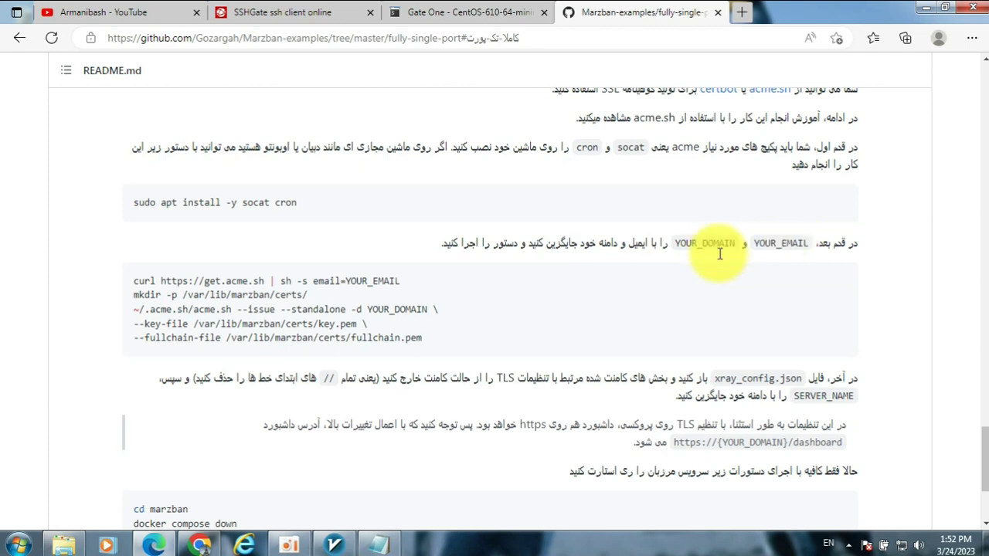
mouse_move(421, 326)
click(840, 291)
click(377, 543)
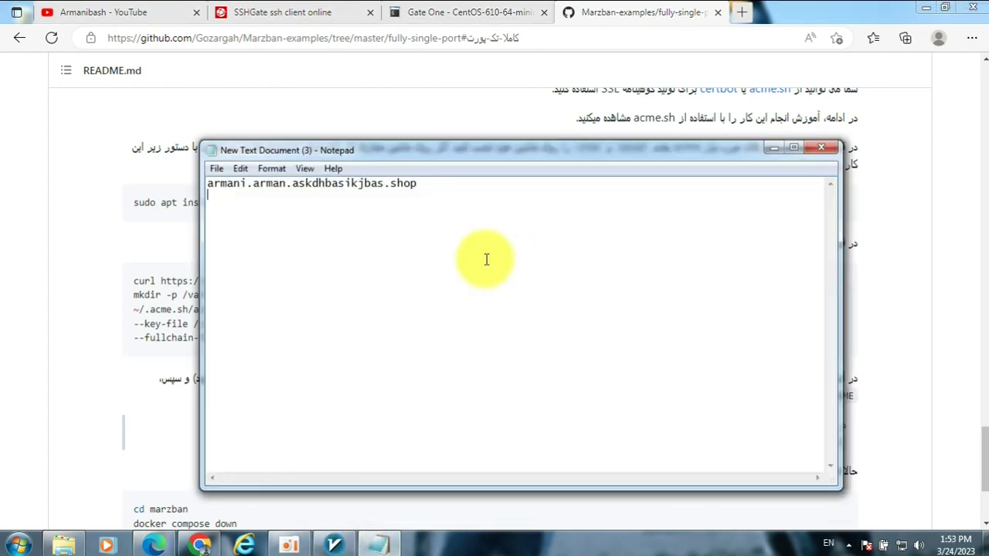
key(Return)
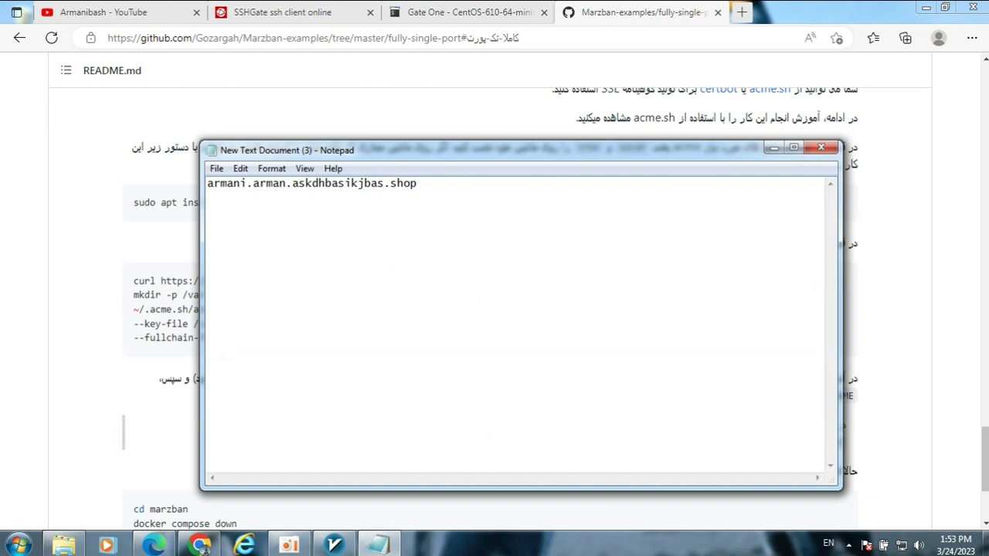
key(ctrl+v)
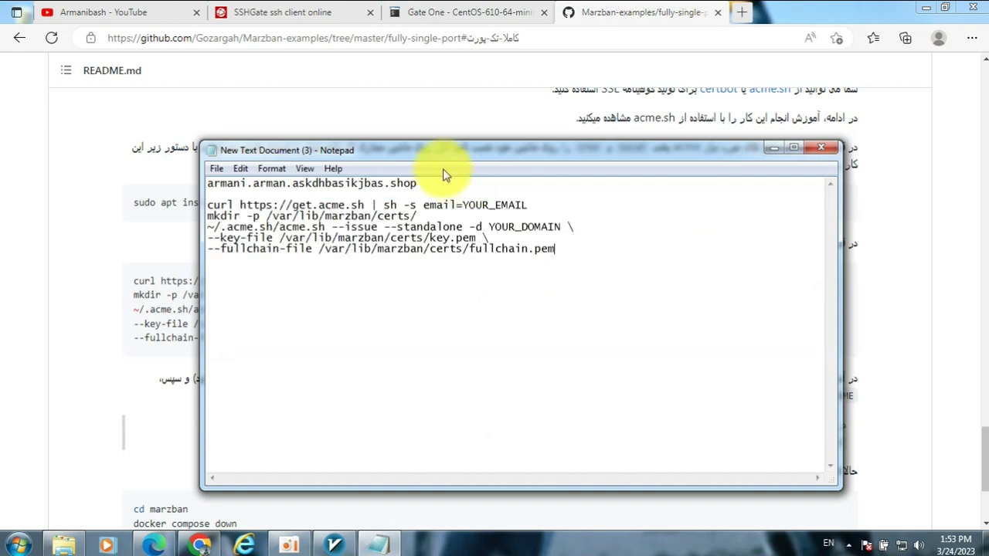
- Replace YOUR_EMAIL with the user's e-mail and YOUR_DOMAIN with armani.arman.askdhbasikjbas.shop
drag(464, 204, 527, 206)
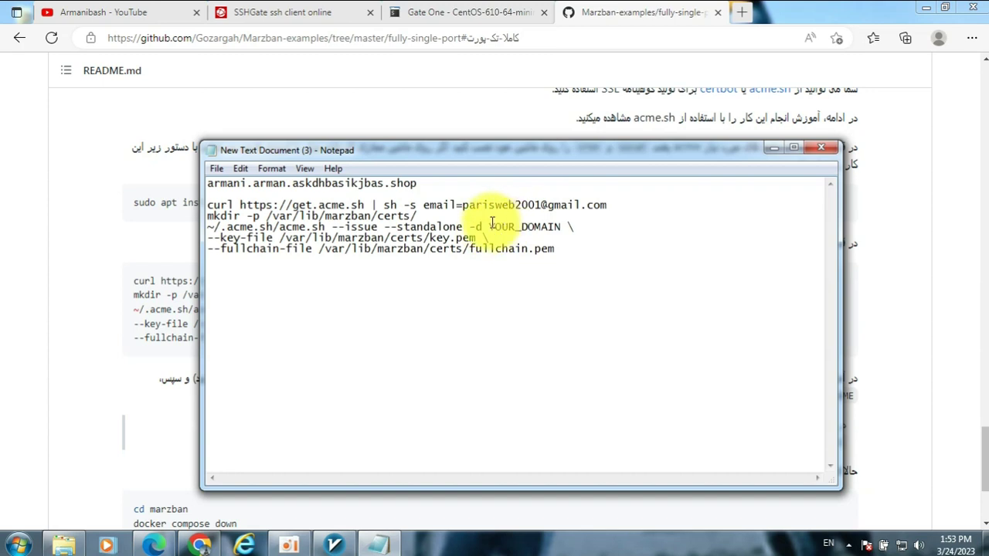
drag(489, 227, 553, 227)
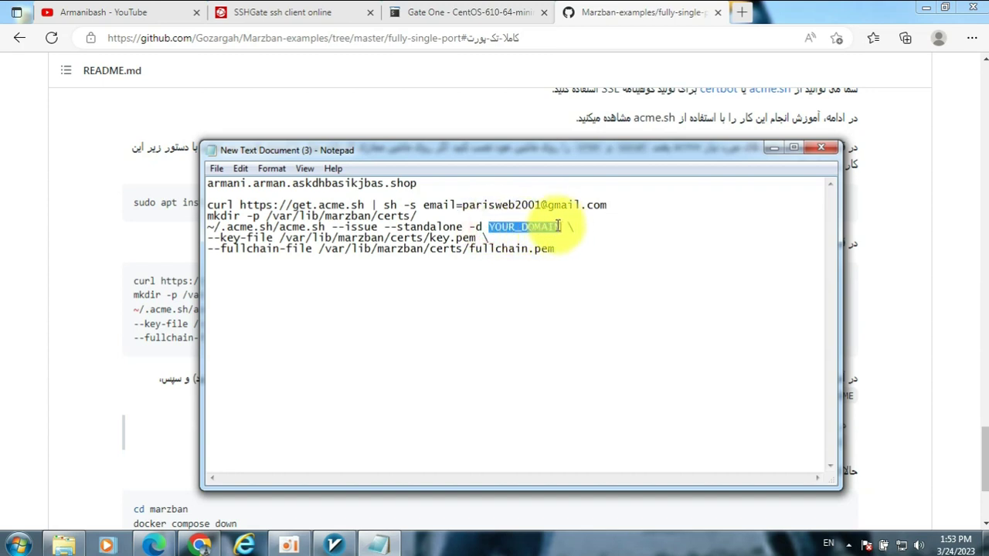
drag(417, 183, 220, 180)
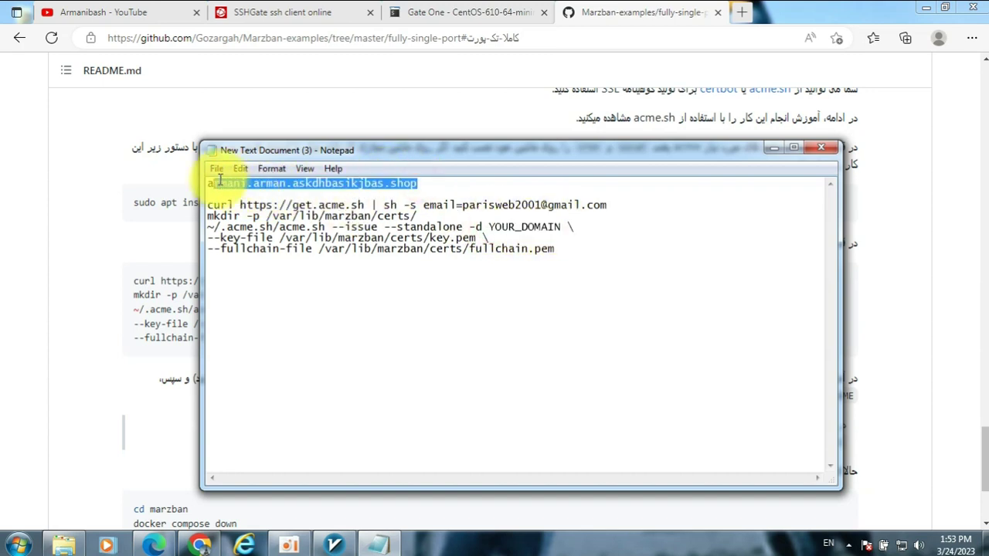
right_click(223, 180)
click(254, 220)
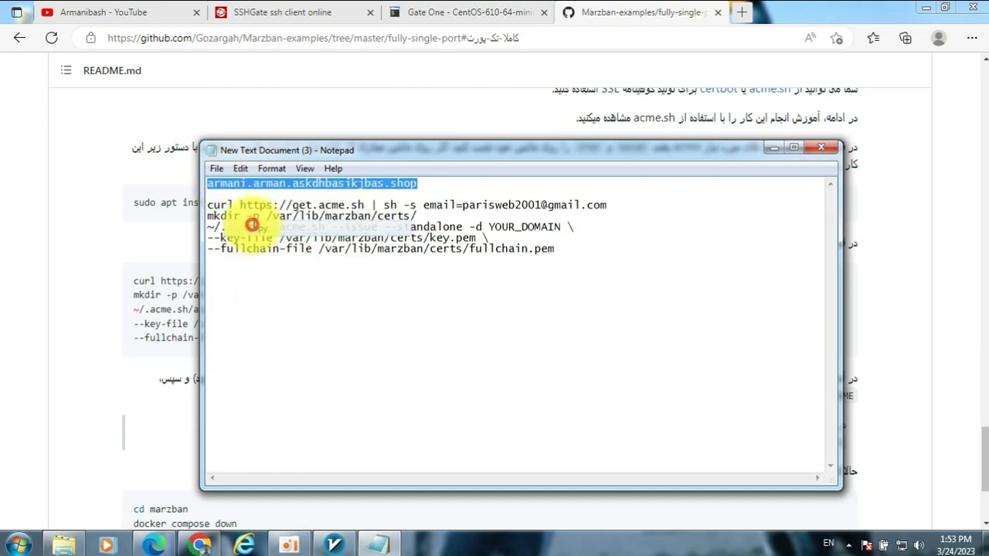
drag(560, 227, 489, 227)
right_click(489, 228)
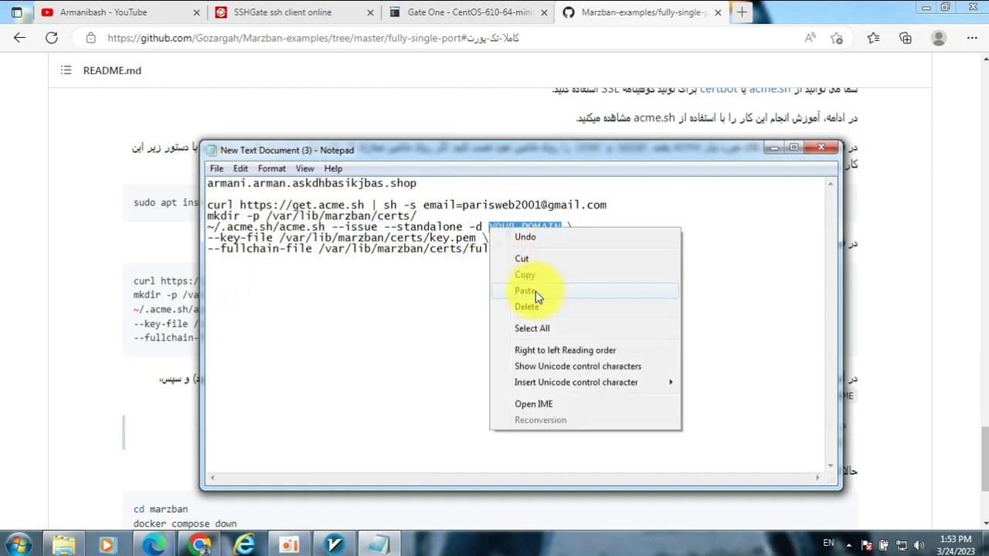
click(525, 291)
- Copy all five finished acme.sh command lines for the SSH terminal
drag(580, 261, 222, 209)
right_click(231, 208)
click(276, 258)
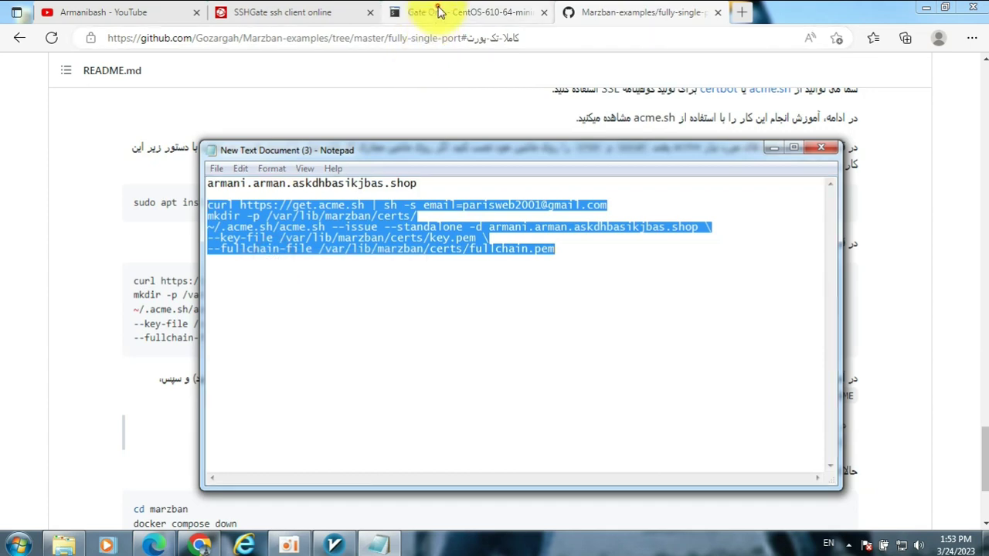
click(438, 12)
right_click(479, 412)
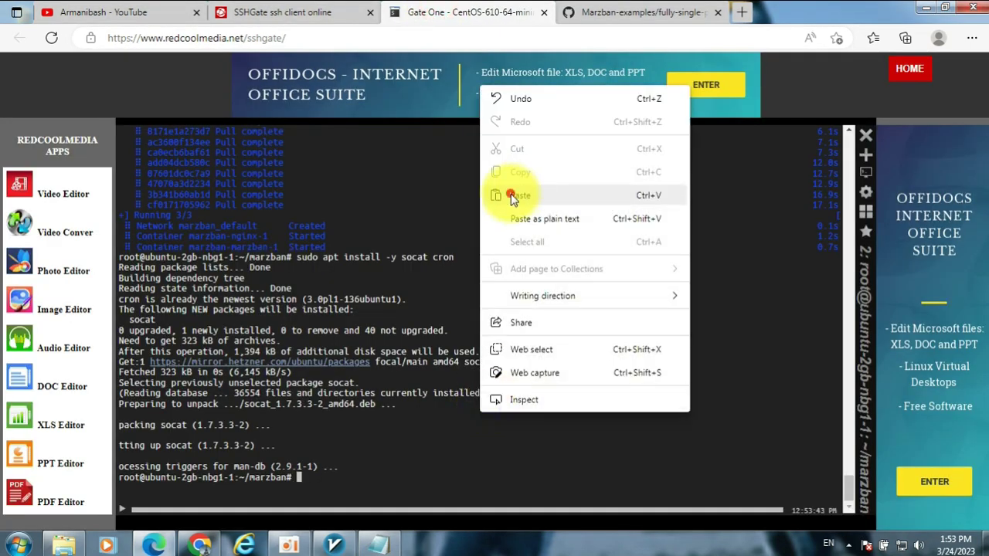
- Run the acme.sh commands to issue the certificate into /var/lib/marzban/certs/
click(514, 198)
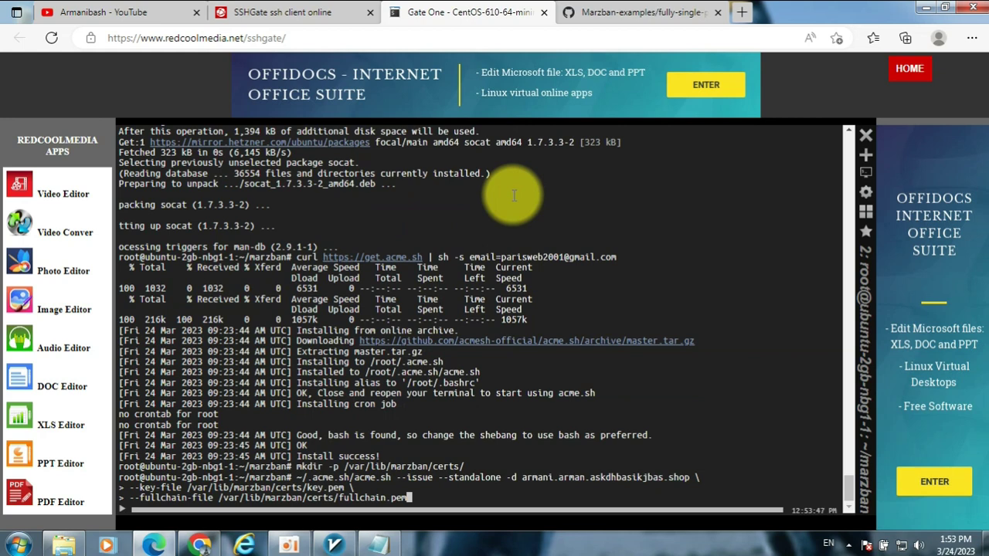
key(Return)
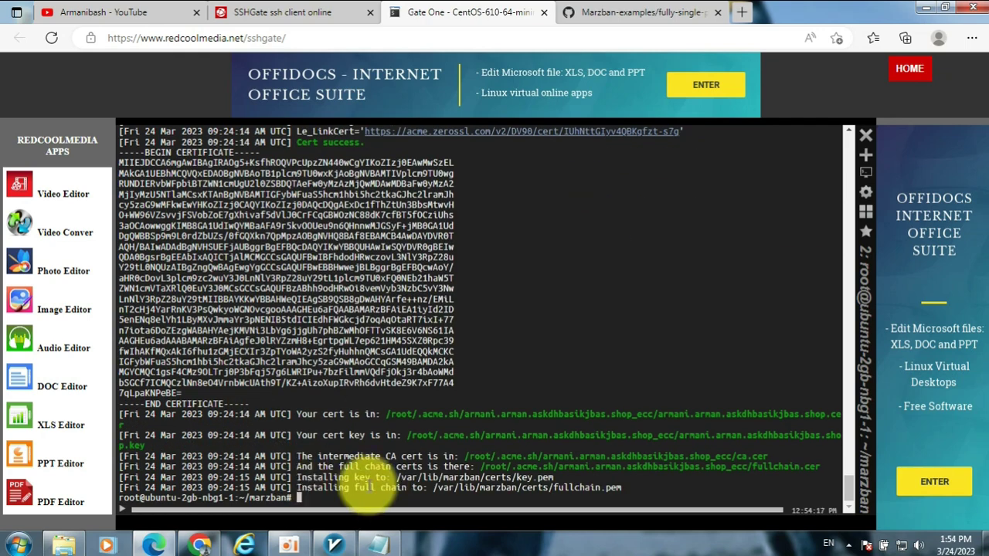
click(618, 12)
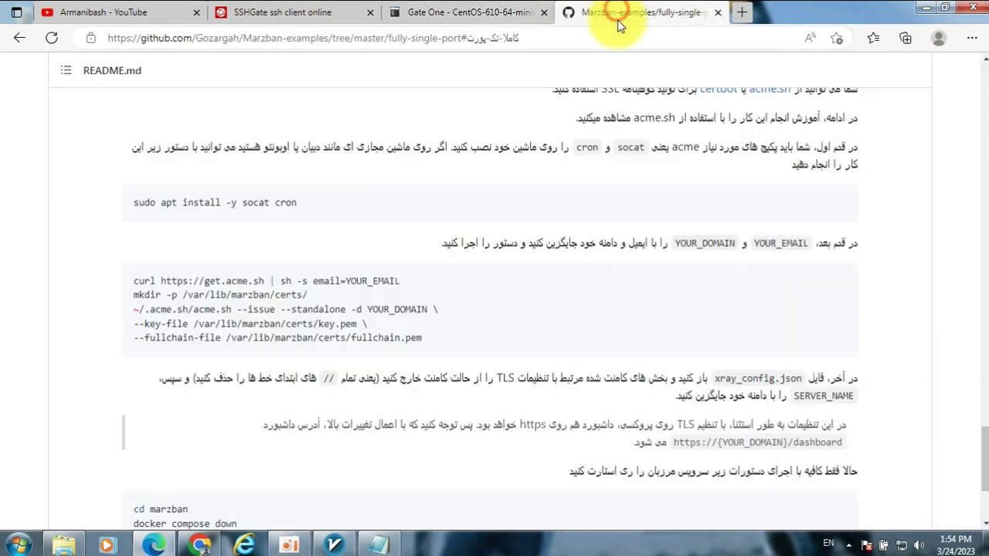
- Read the README note on removing // comments and SERVER_NAME in xray_config.json
scroll(746, 379, down, 1)
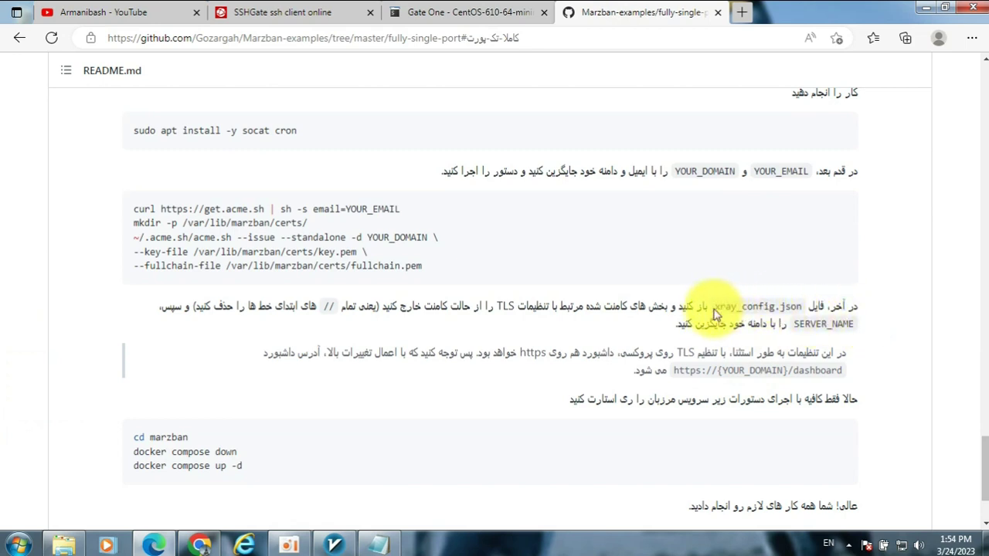
drag(731, 306, 736, 307)
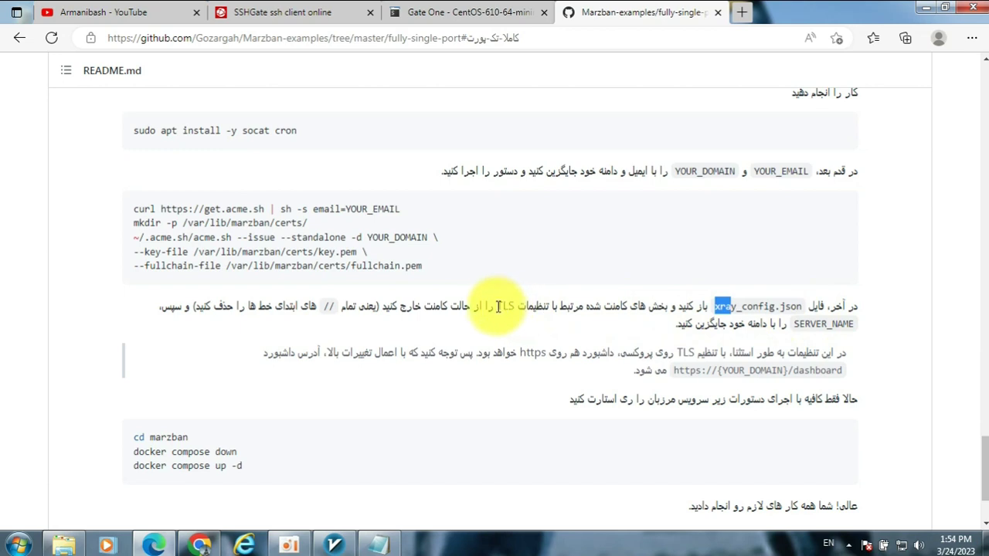
double_click(329, 306)
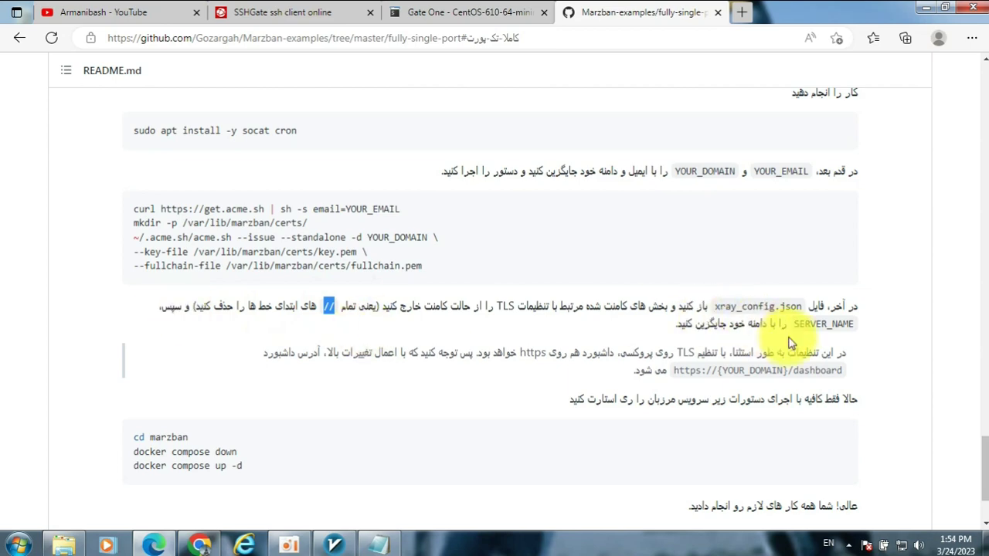
drag(841, 324, 794, 325)
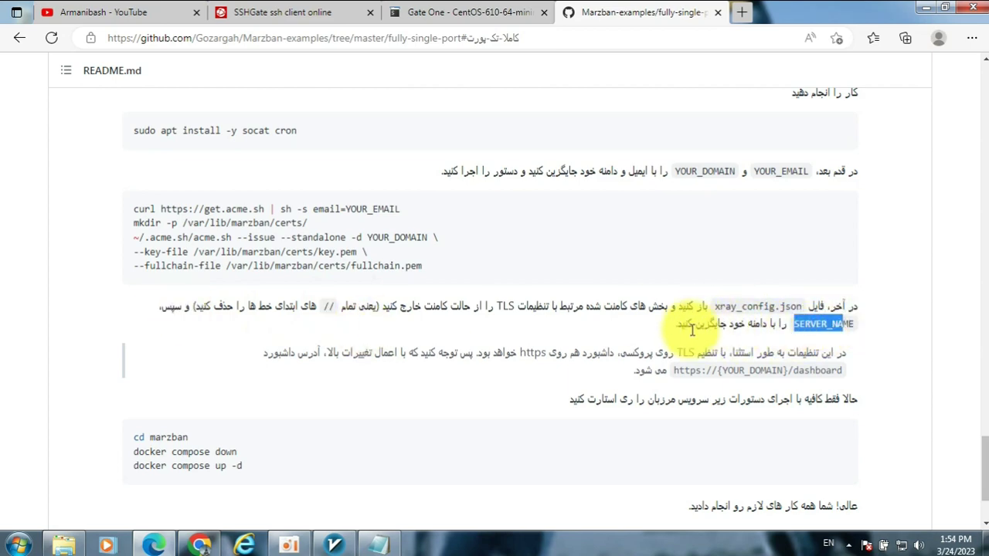
click(487, 12)
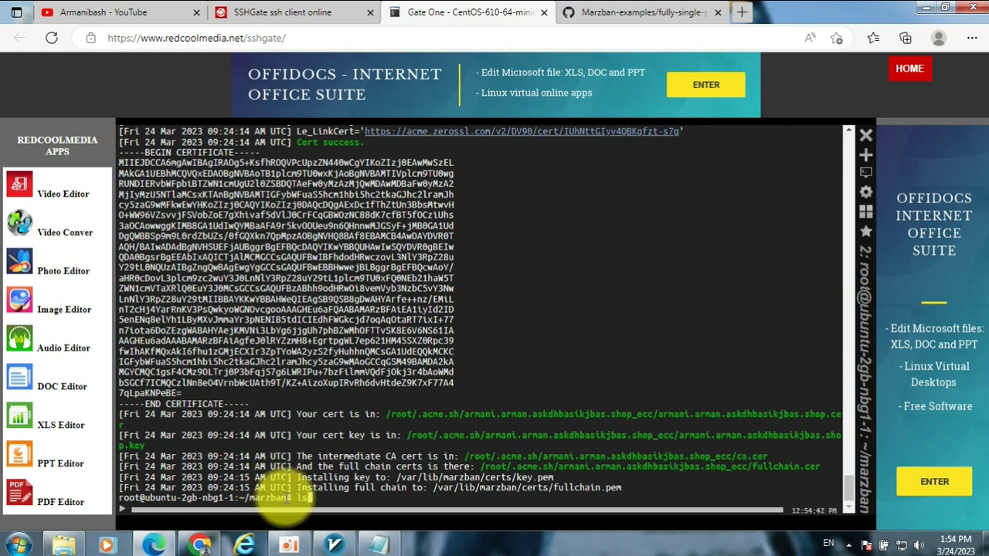
- List the marzban folder and open xray_config.json in nano at its TLS settings
text(ls)
key(Return)
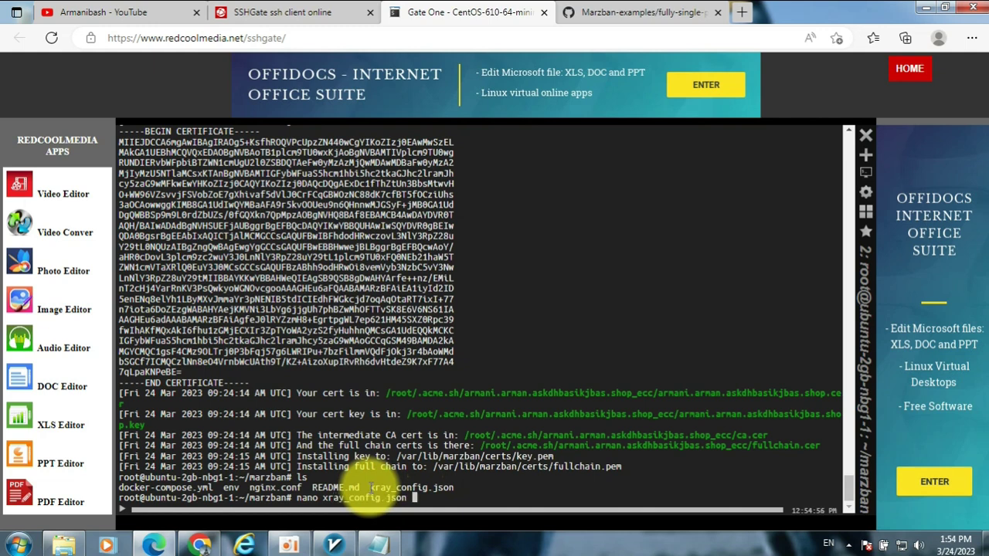
key(Return)
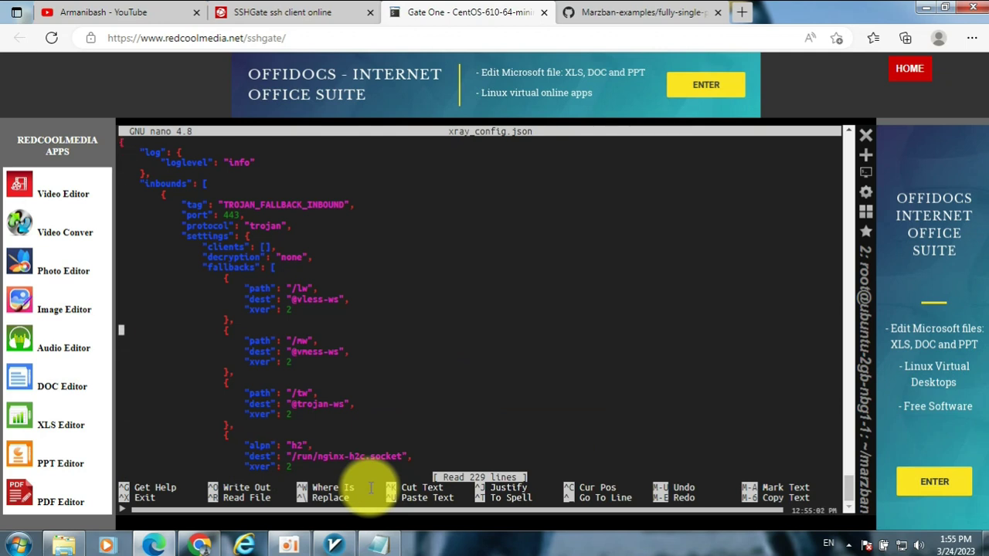
key(Down)
key(Down)
key(Down)
key(Down)
key(Down)
key(Down)
key(Down)
key(Down)
key(Down)
key(Down)
key(Down)
key(Down)
key(Down)
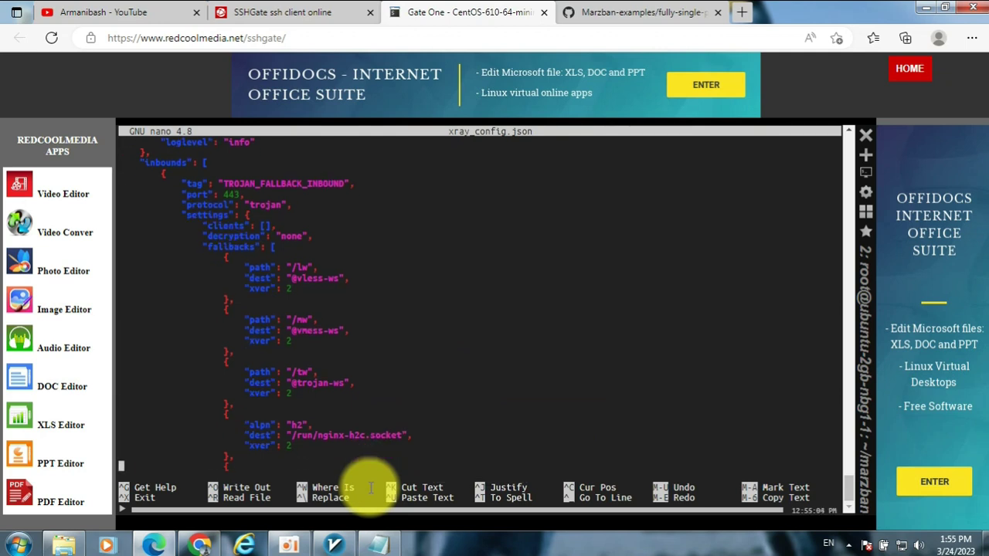
key(Down)
key(Down)
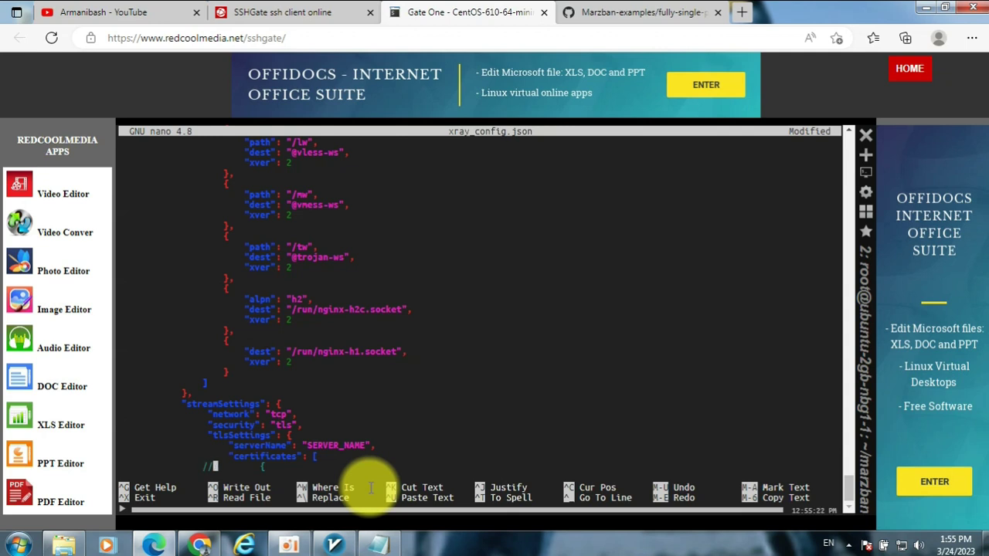
scroll(371, 488, down, 3)
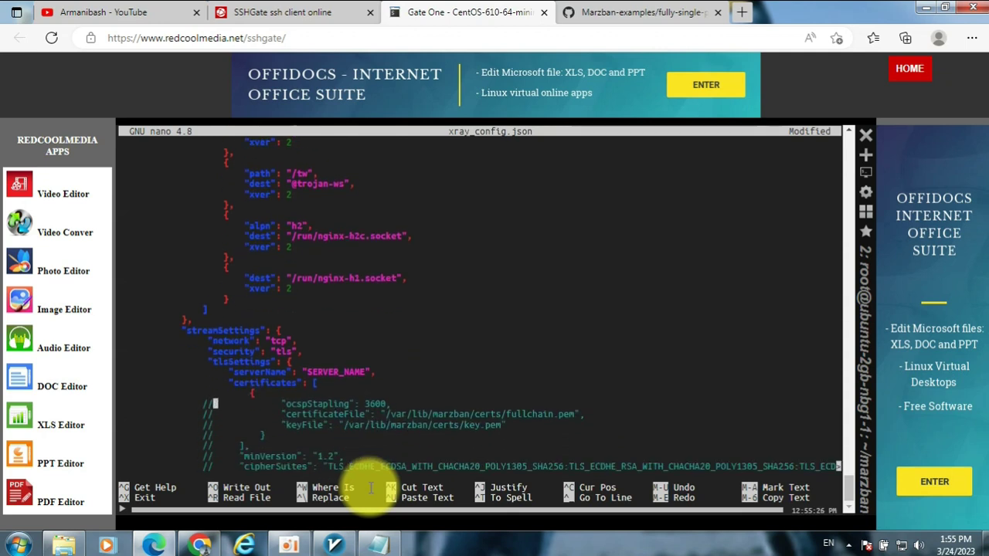
- Uncomment the certificate, cipherSuites, alpn, closing brace and sniffing lines by deleting their // markers
key(Delete)
key(Delete)
key(Down)
key(Delete)
key(Delete)
key(Down)
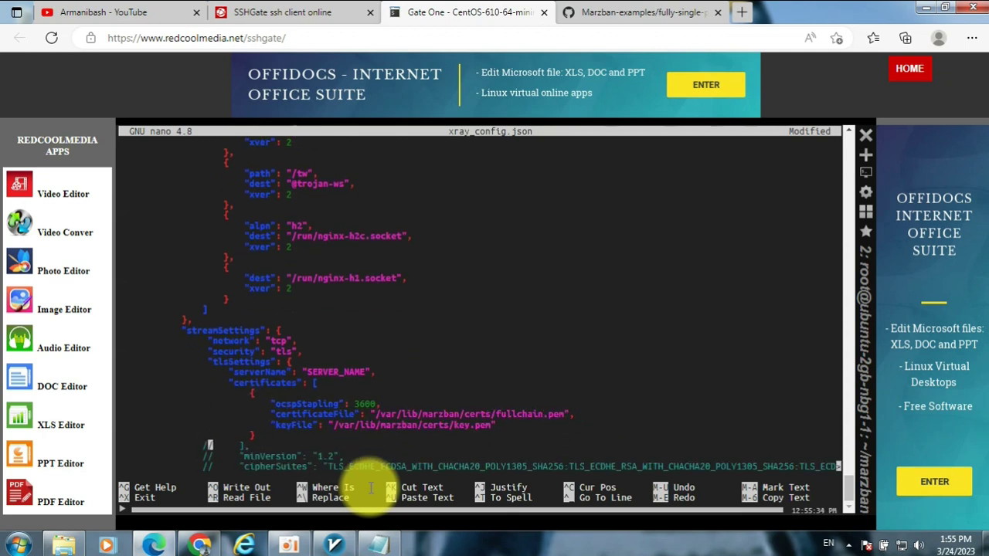
key(Delete)
key(Delete)
key(Down)
key(Down)
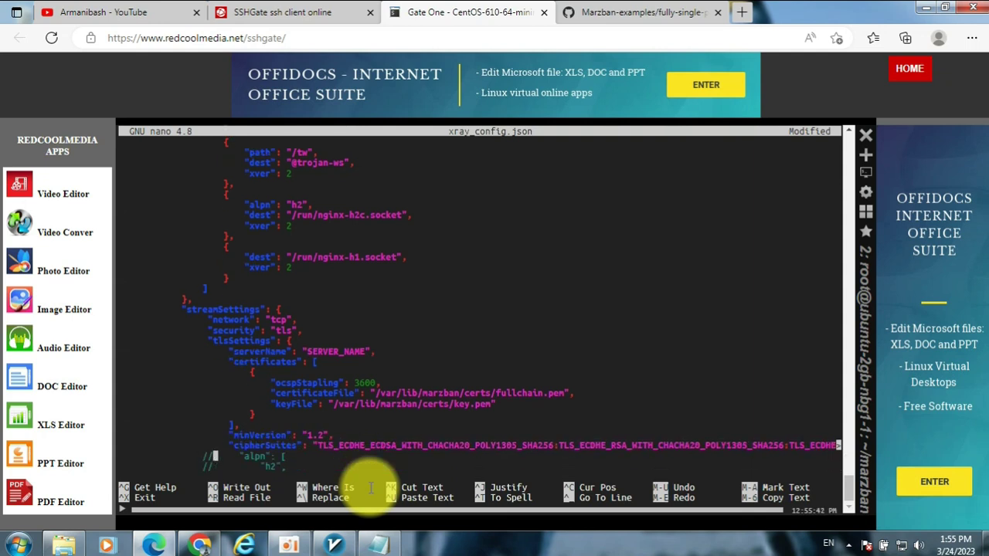
key(Delete)
key(Delete)
key(Down)
key(Delete)
key(Delete)
key(Down)
key(Down)
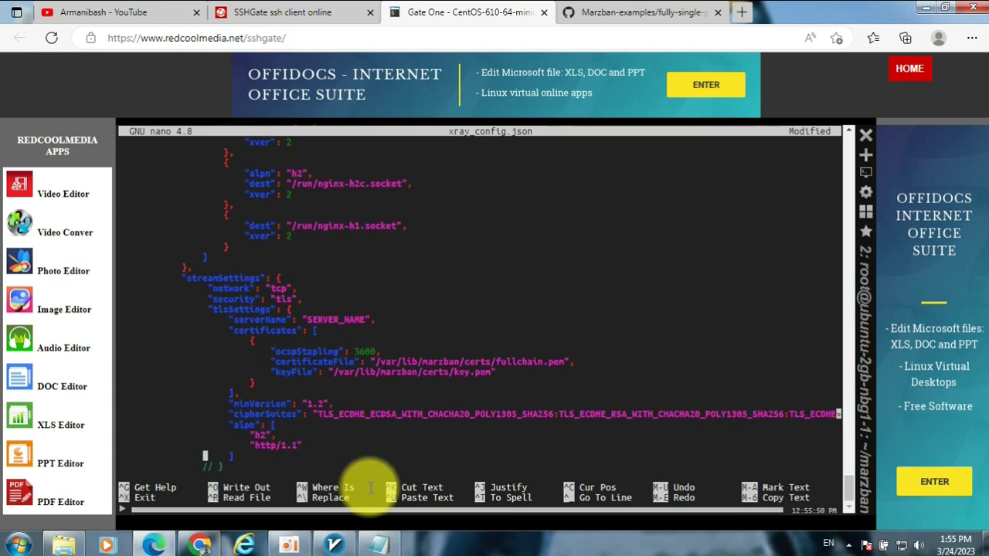
key(Delete)
key(Delete)
key(Down)
key(Delete)
key(Delete)
key(Down)
key(Delete)
key(Delete)
key(Down)
key(Delete)
key(Delete)
key(Down)
key(Delete)
key(Delete)
key(Down)
key(Delete)
key(Delete)
key(Down)
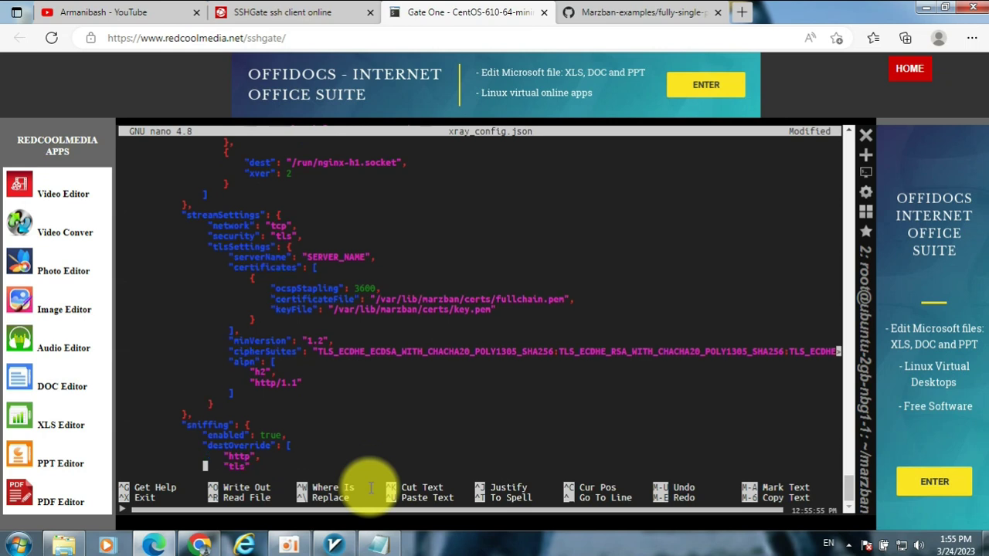
key(Delete)
key(Delete)
key(Down)
key(Delete)
key(Delete)
key(Down)
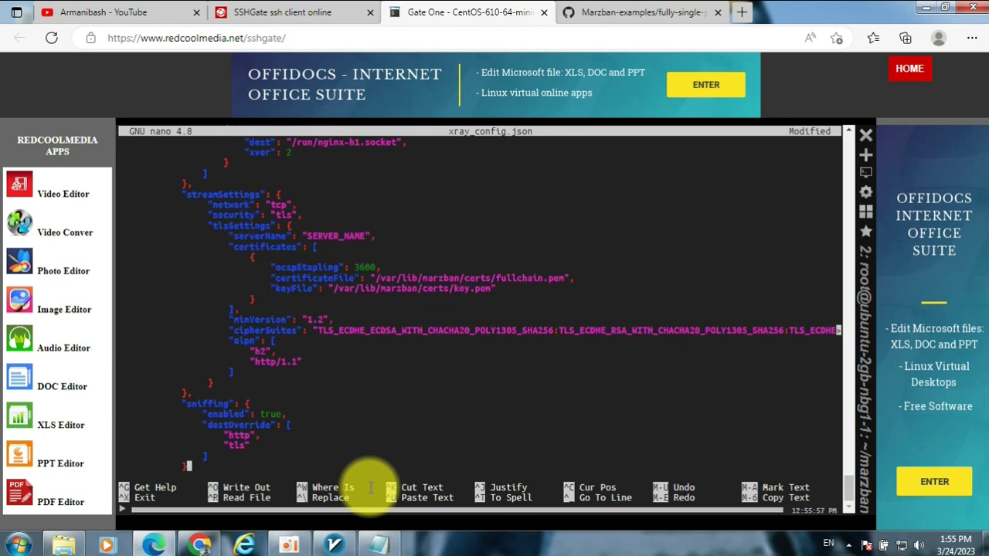
key(Delete)
key(Delete)
key(Down)
key(Up)
key(Up)
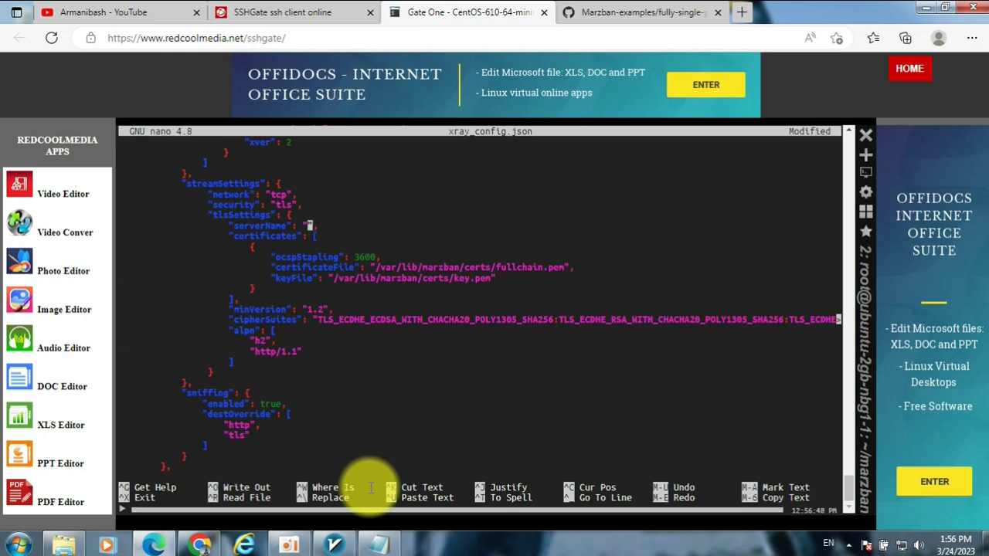
- Fill serverName with armani.arman.askdhbasikjbas.shop copied from the Notepad note
click(377, 545)
drag(419, 183, 202, 180)
right_click(235, 187)
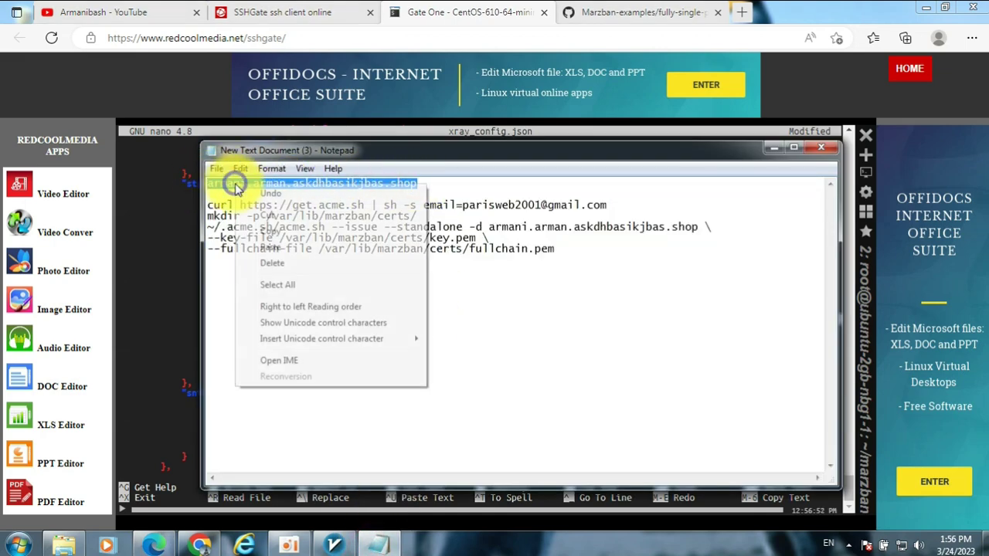
click(281, 231)
click(173, 233)
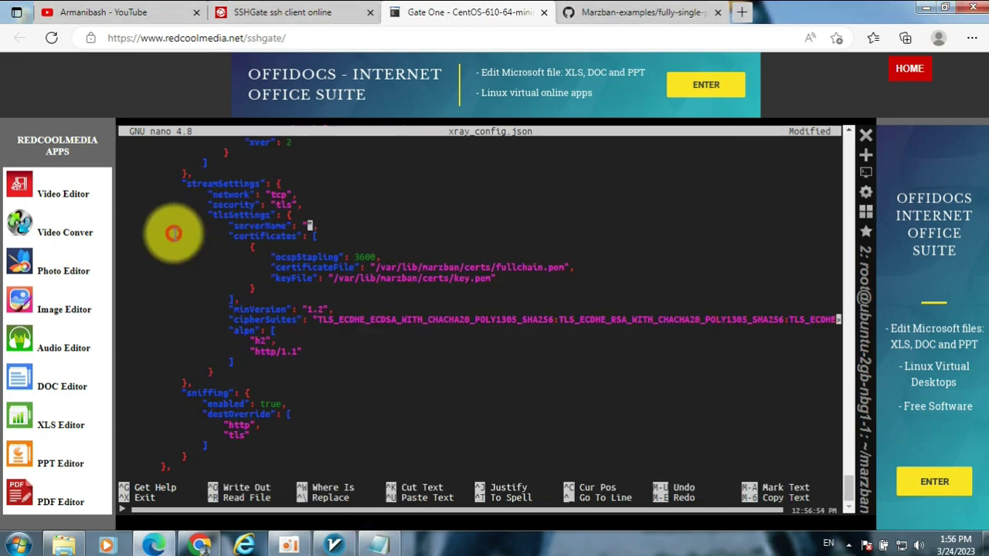
right_click(348, 225)
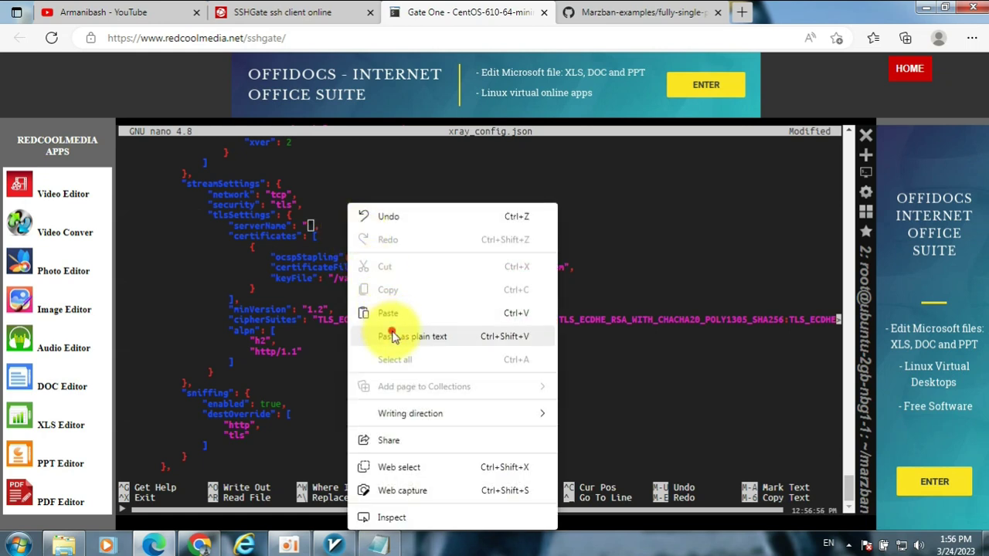
click(392, 336)
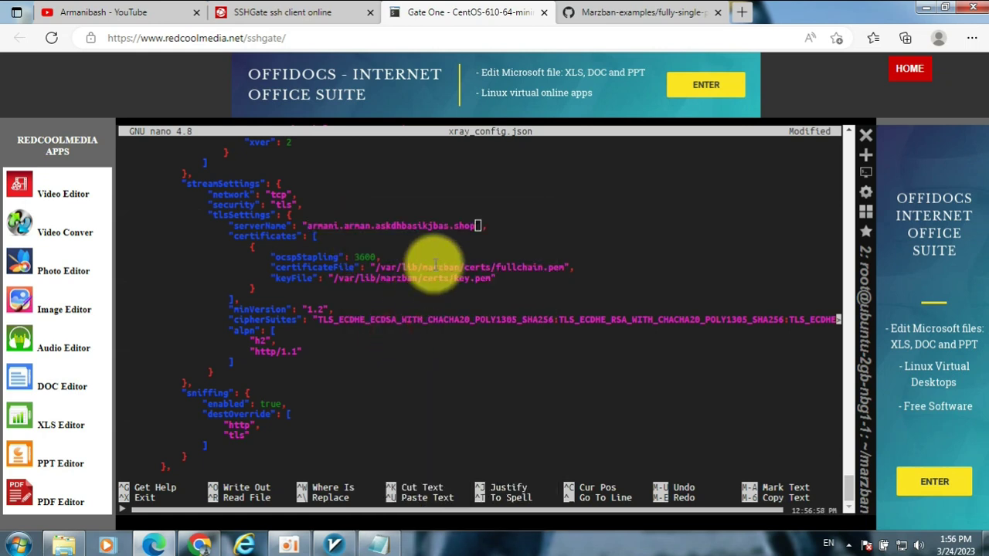
- Save xray_config.json under its existing name and exit nano
key(ctrl+x)
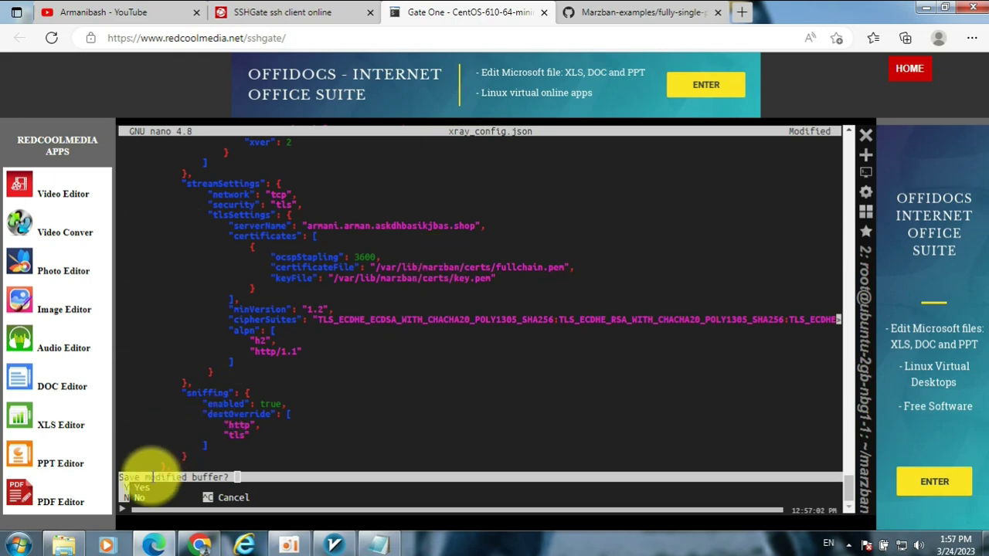
key(y)
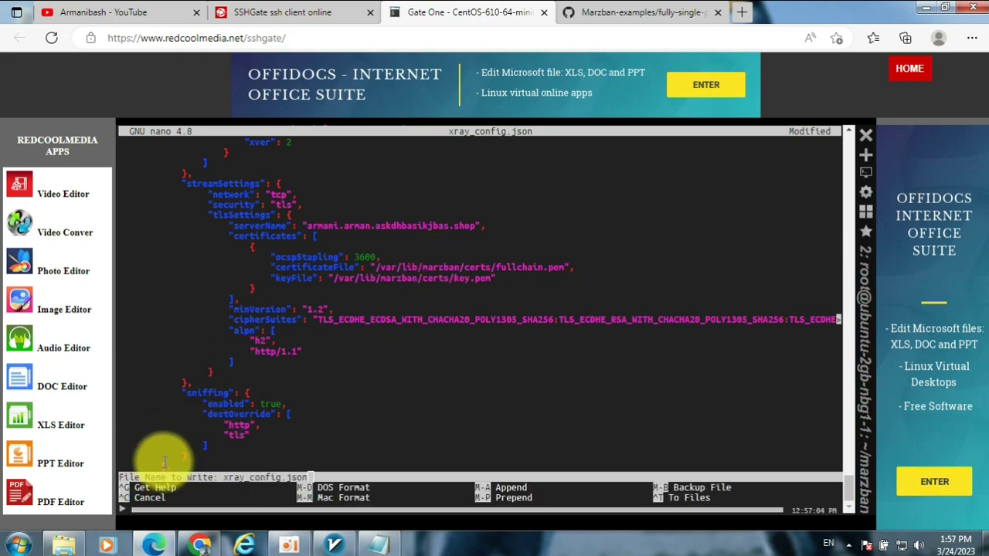
key(Return)
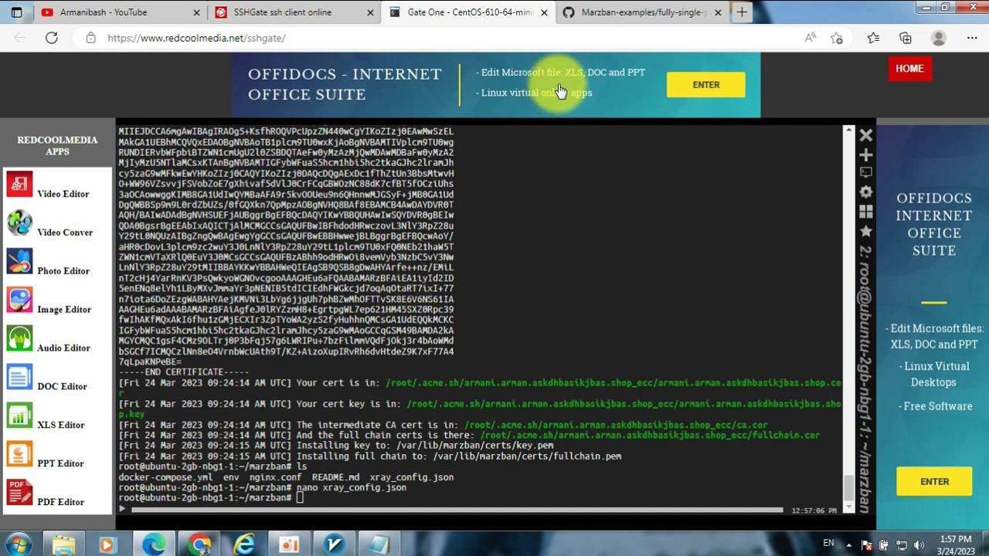
- Restart Marzban with the README's docker compose down and docker compose up -d commands
click(629, 12)
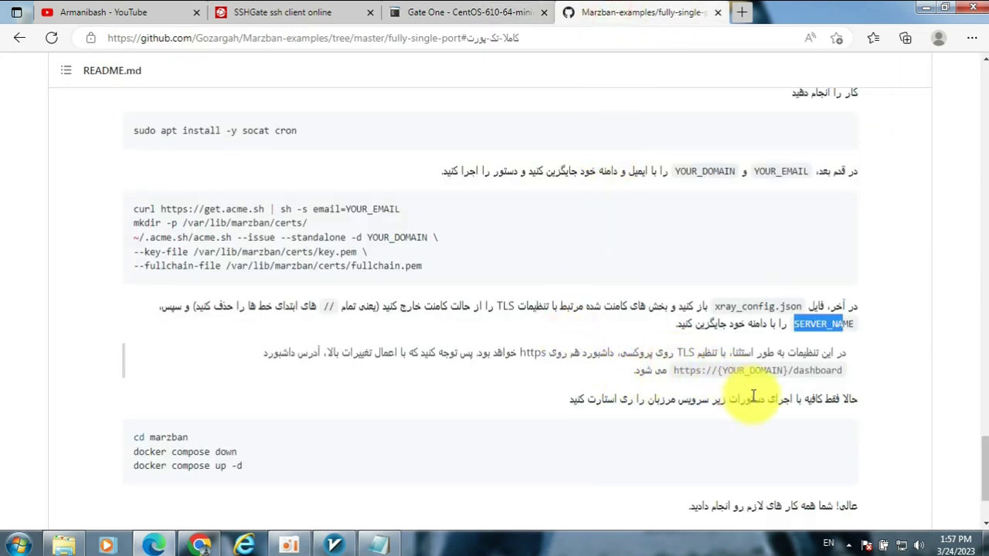
scroll(618, 374, down, 1)
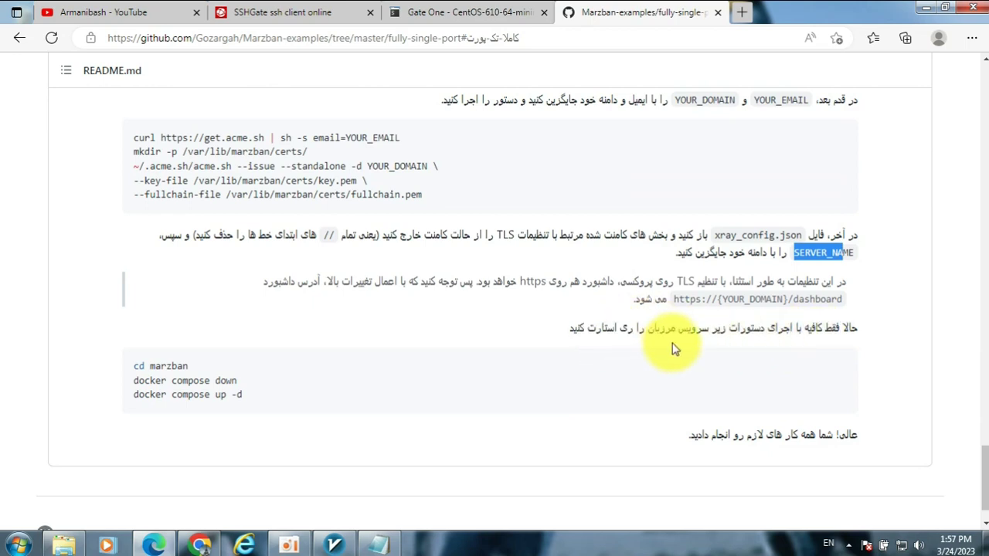
mouse_move(840, 374)
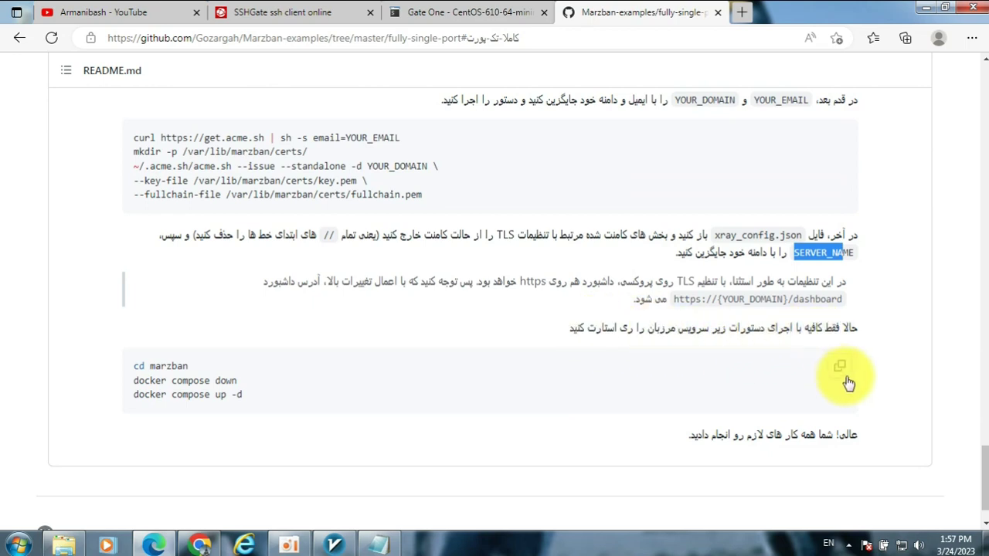
click(839, 374)
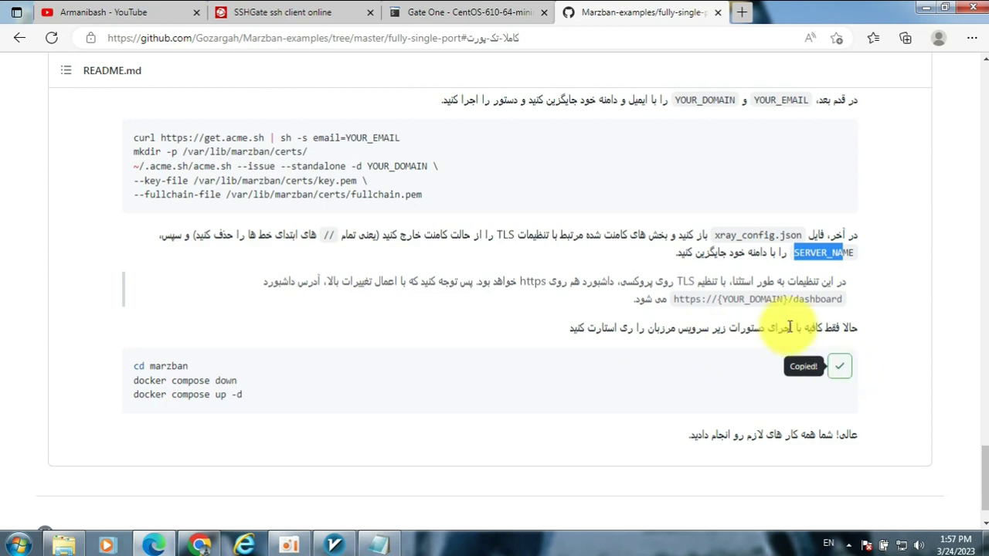
click(500, 14)
right_click(457, 486)
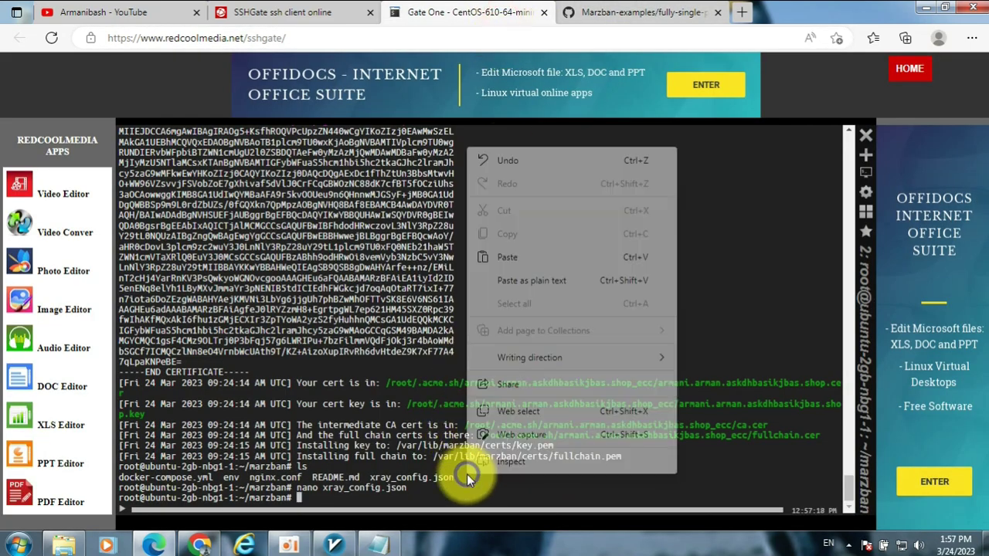
click(522, 257)
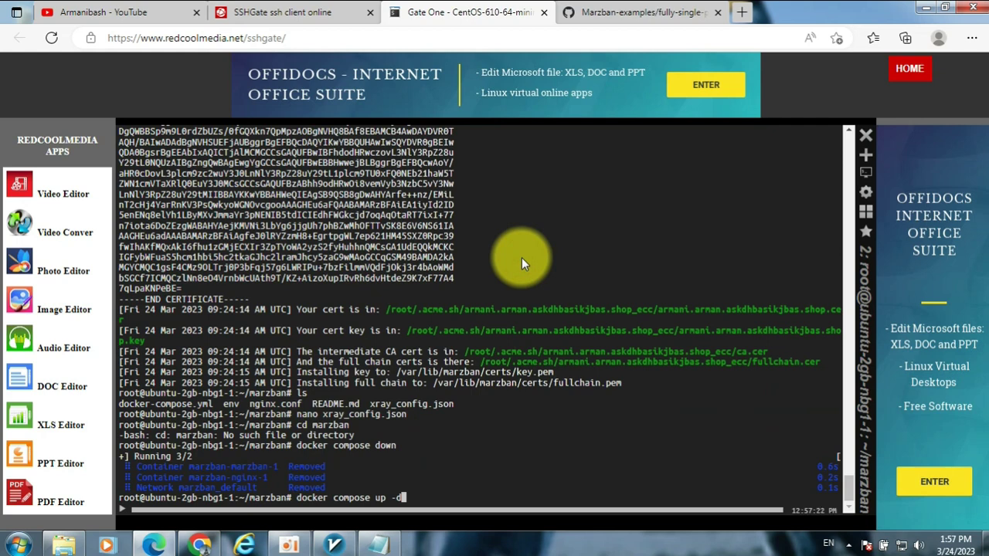
key(Return)
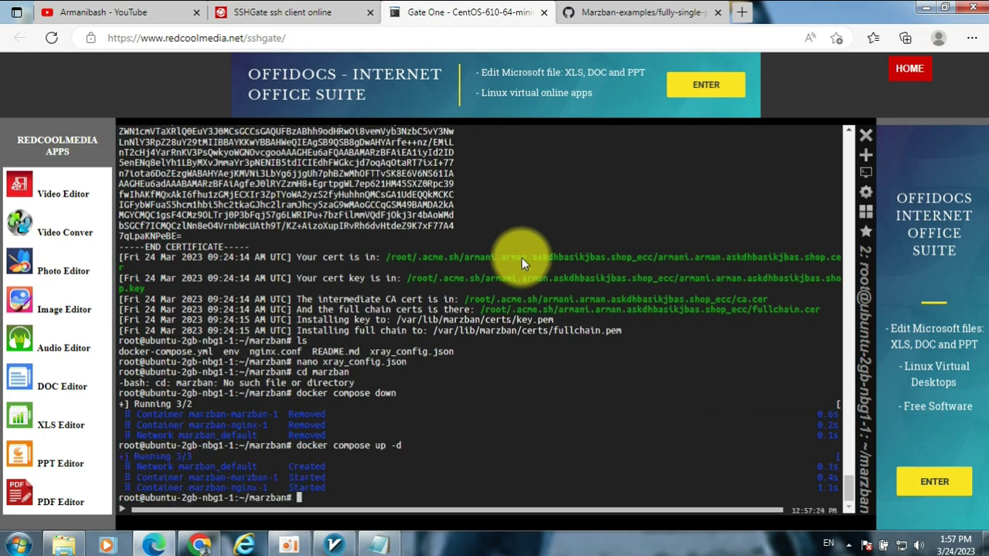
click(661, 9)
- Load armani.arman.askdhbasikjbas.shop/dashboard in a new tab, filling the README template with the Notepad domain
scroll(661, 348, down, 2)
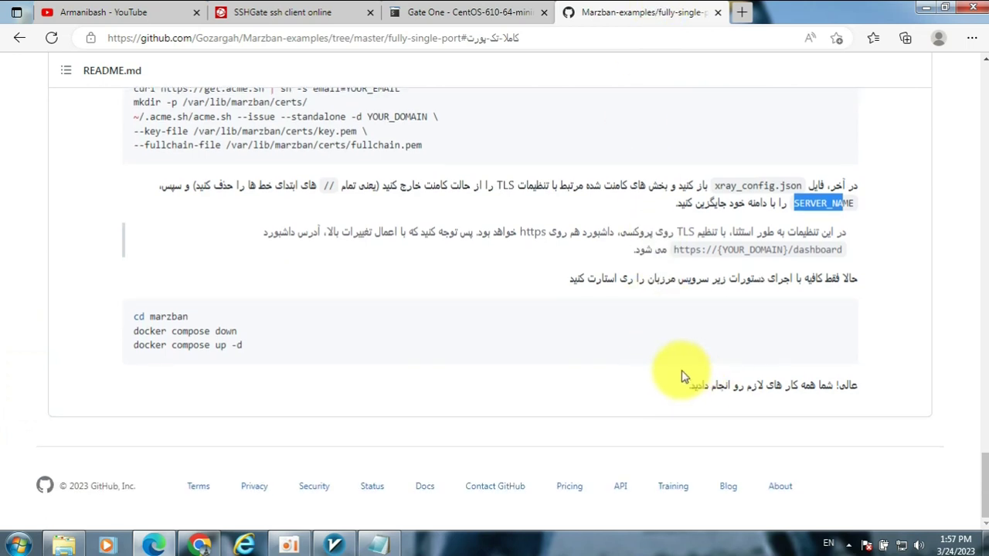
scroll(682, 376, up, 2)
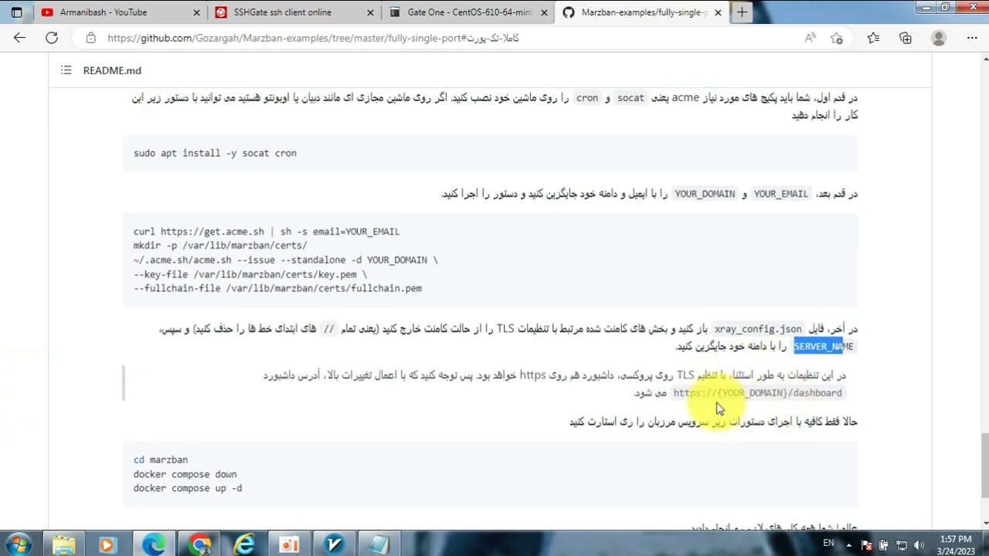
drag(672, 394, 841, 396)
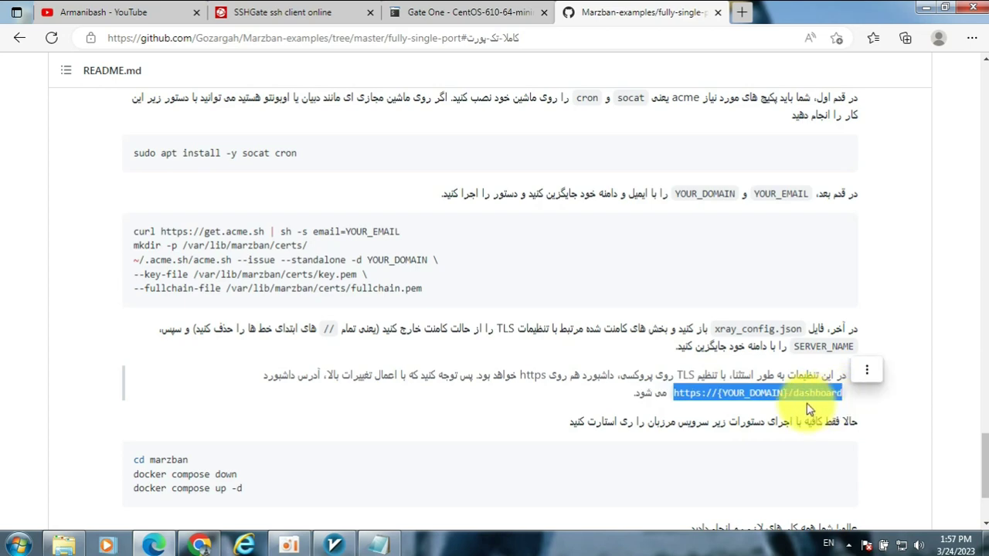
click(743, 12)
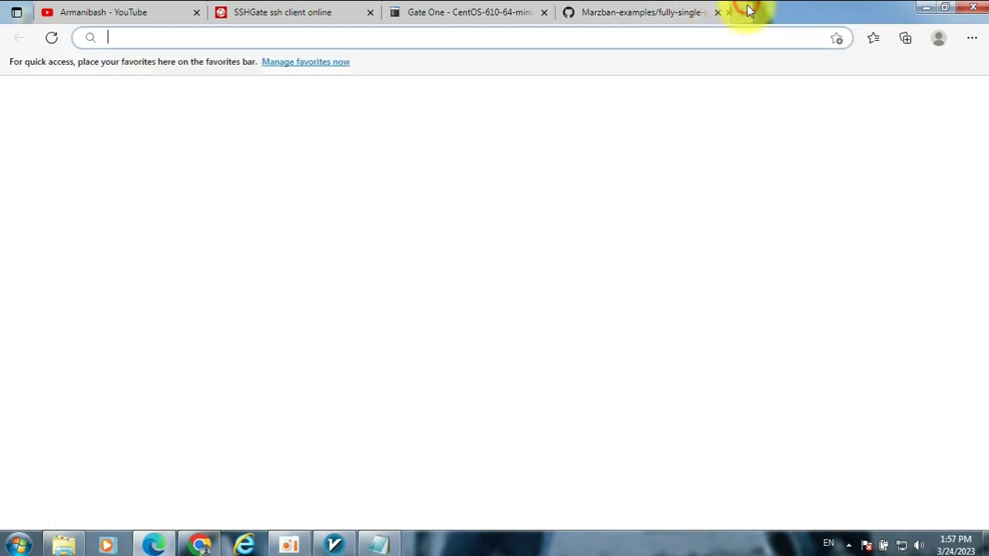
key(ctrl+v)
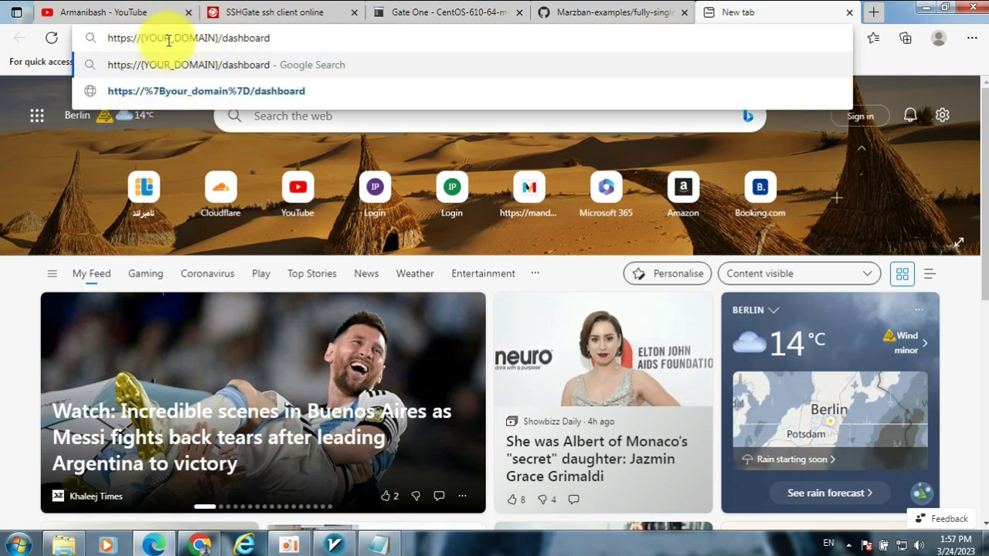
click(379, 545)
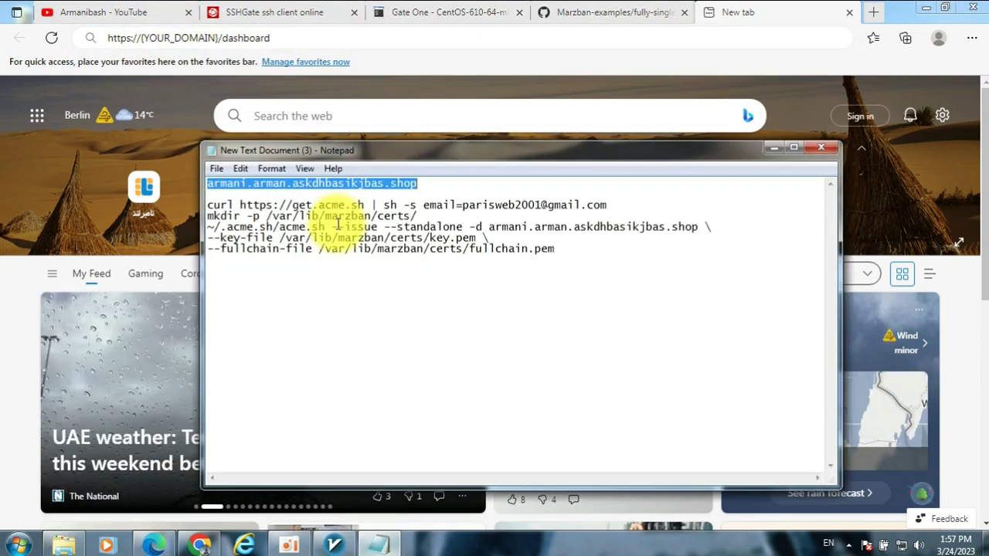
click(216, 37)
drag(219, 37, 140, 37)
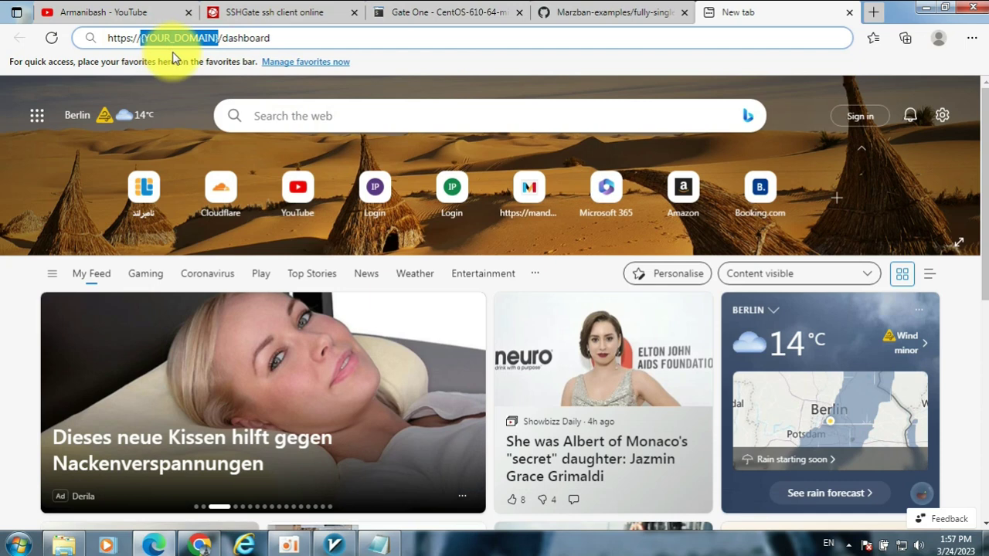
key(ctrl+v)
key(Return)
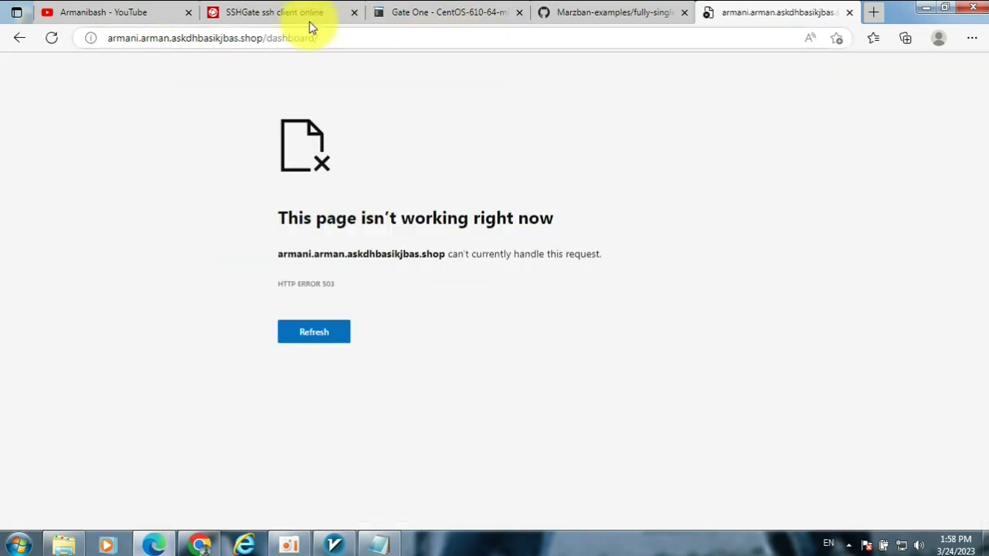
- Turn on Cloudflare proxying for the armani DNS record and save it
click(200, 543)
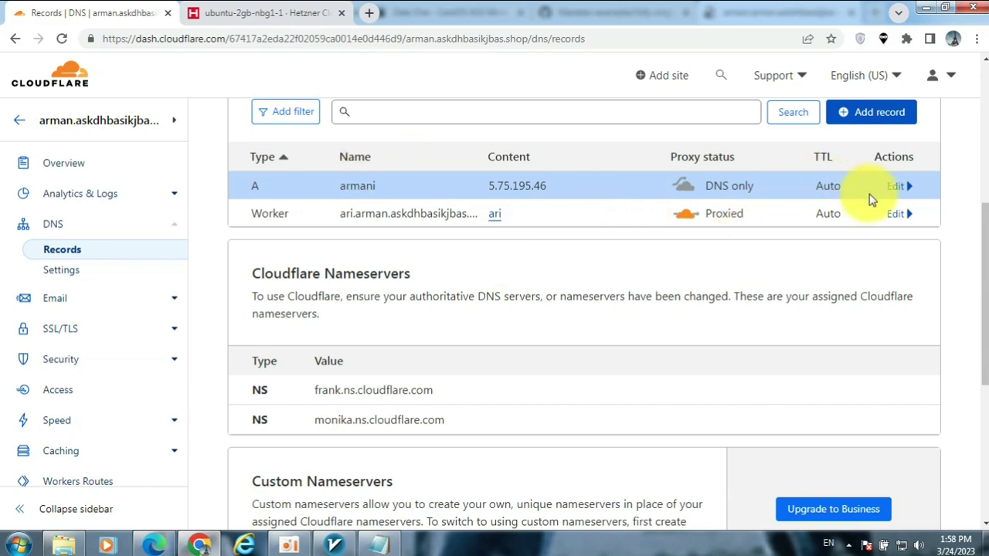
click(895, 188)
click(684, 232)
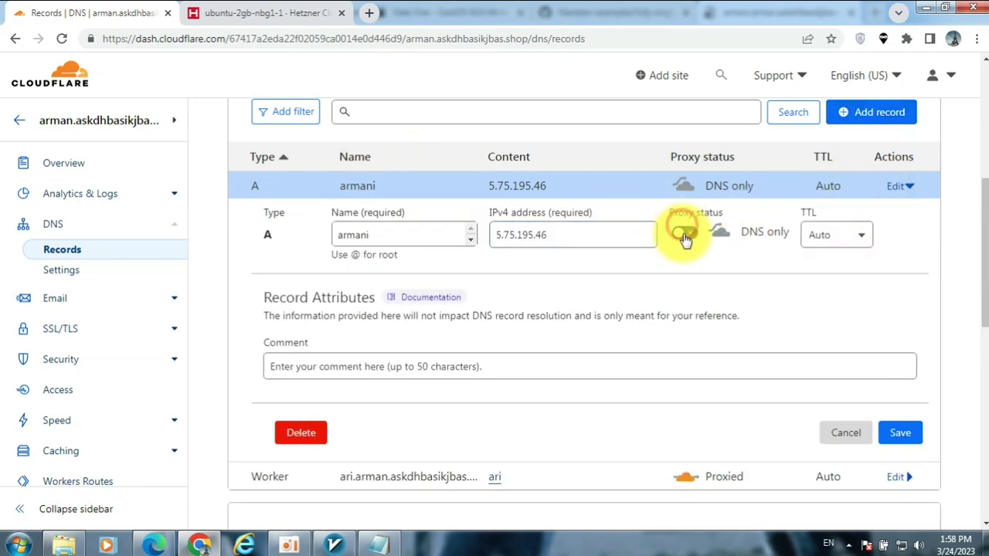
click(894, 433)
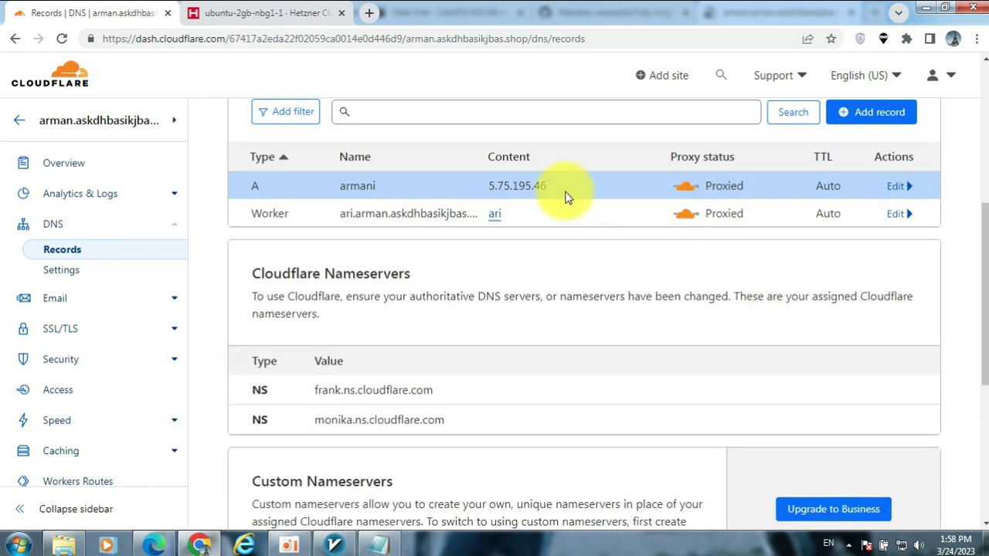
- Reload the dashboard page and sign in as admin with the saved credentials
key(alt+Tab)
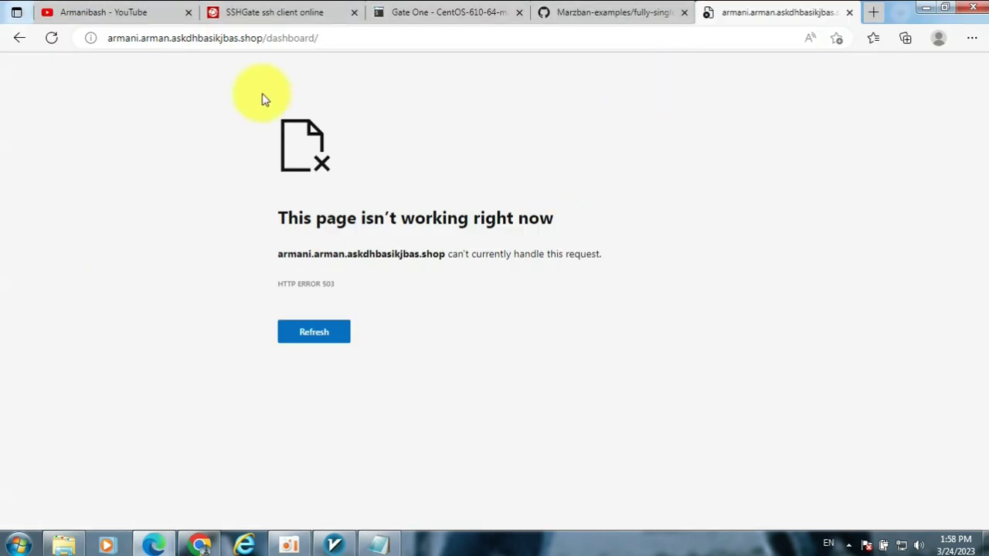
click(51, 38)
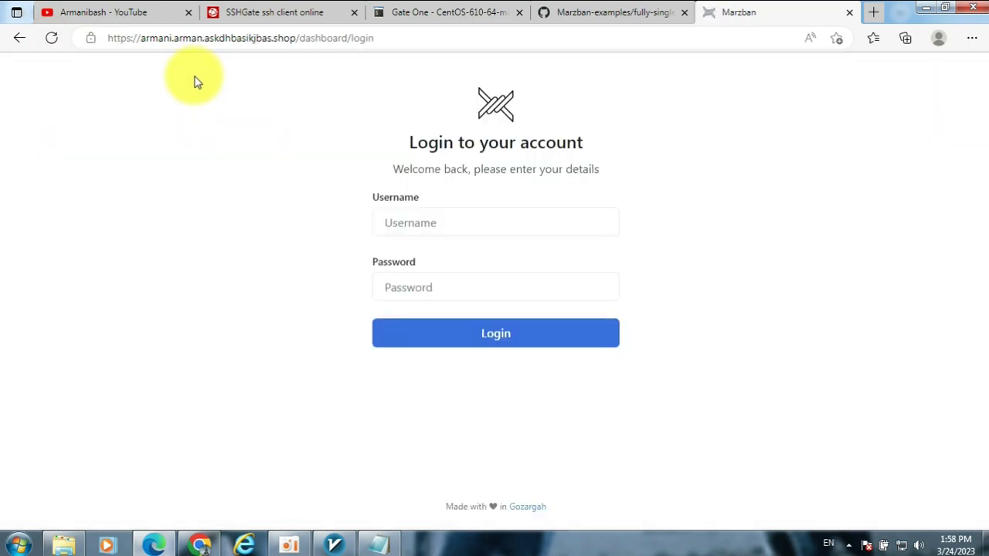
click(437, 222)
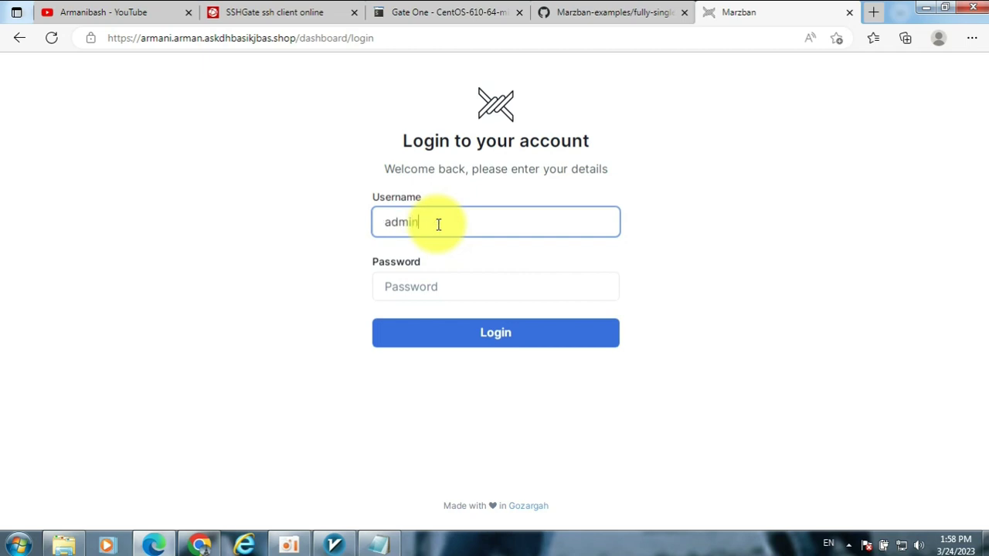
key(Tab)
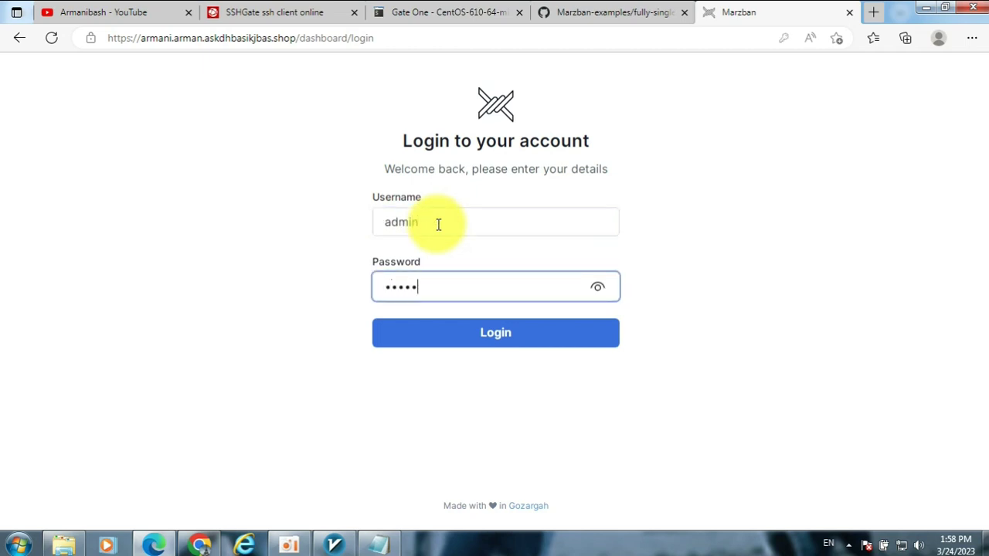
key(Return)
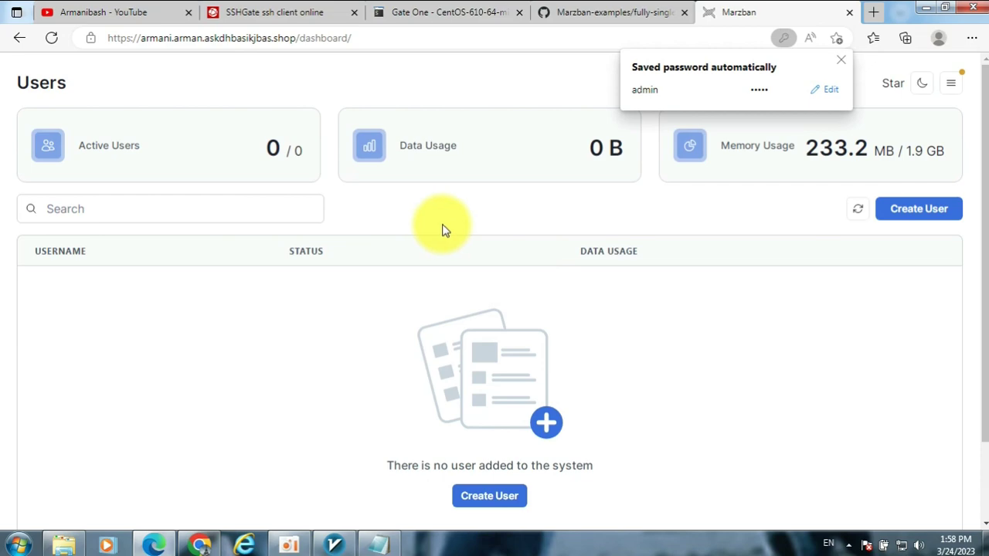
click(614, 14)
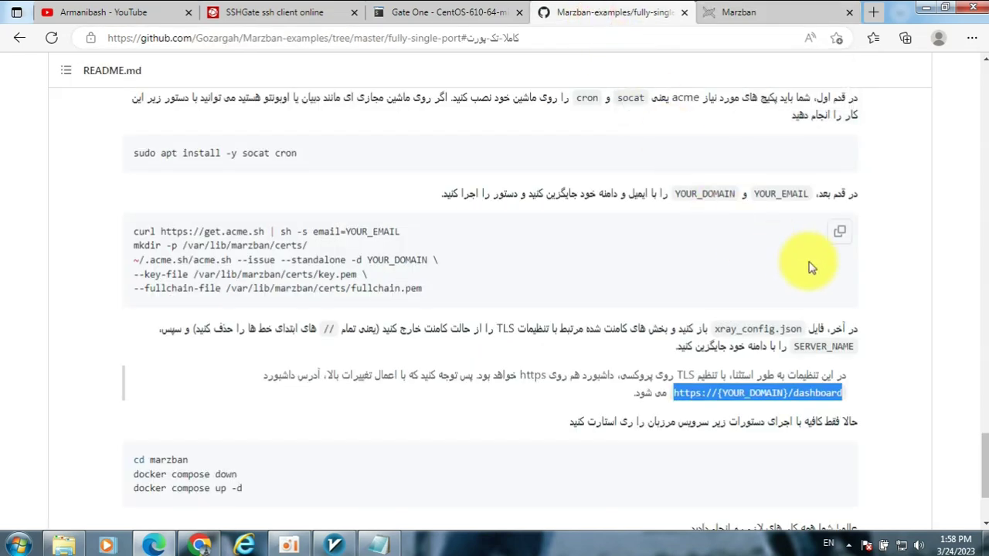
scroll(756, 297, up, 2)
scroll(757, 297, up, 8)
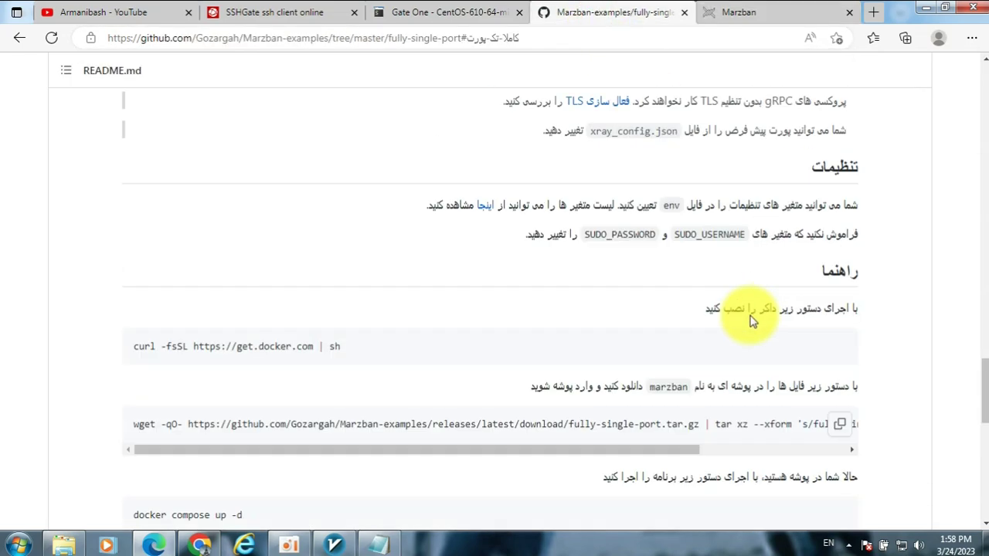
scroll(757, 325, up, 1)
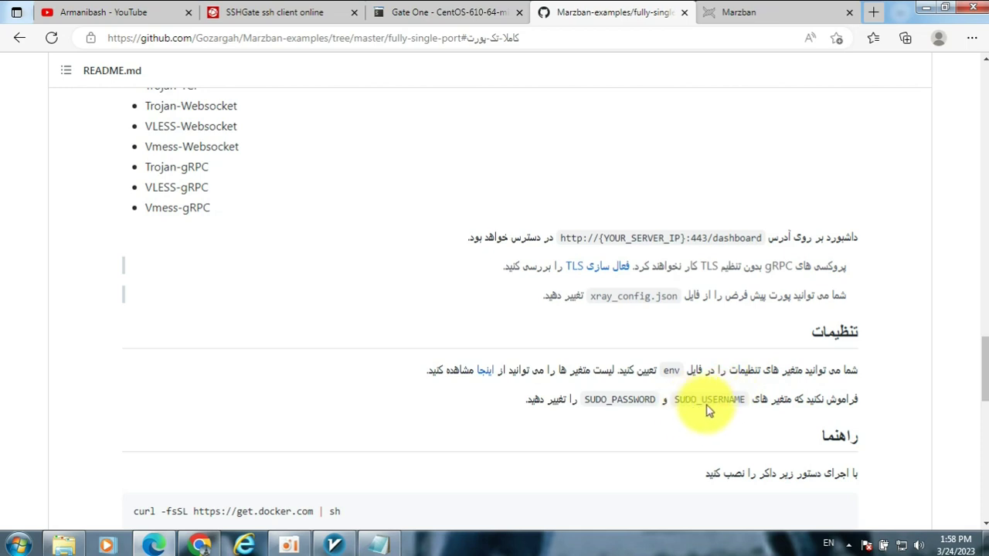
drag(719, 401, 666, 403)
click(753, 406)
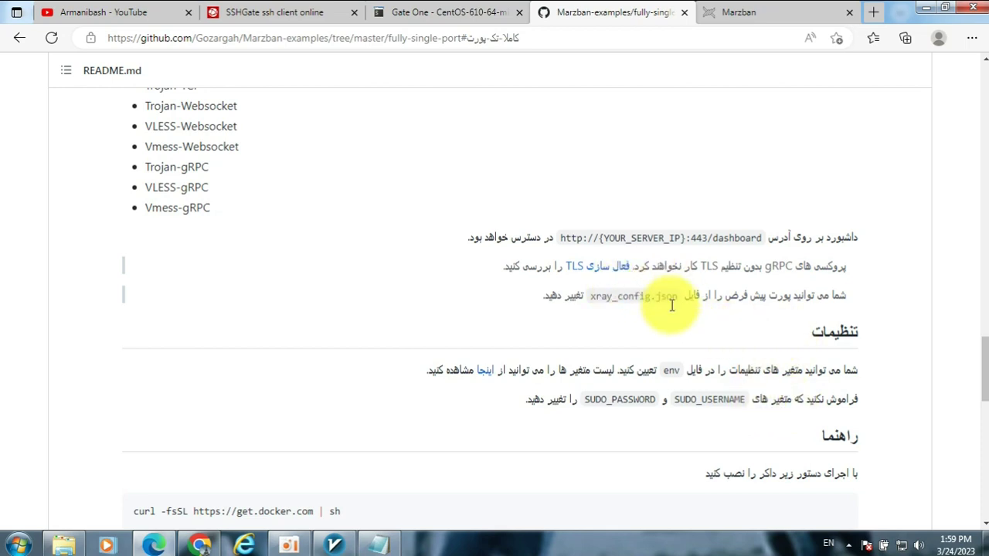
click(811, 14)
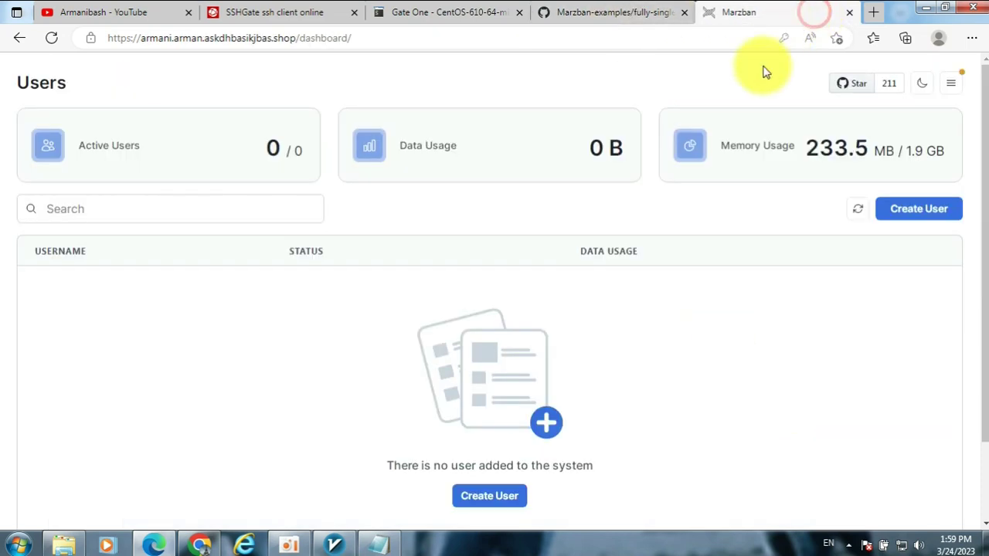
- Create user 'ar' with a 50 GB data limit, no expiry, and Vmess/Vless inbounds
click(905, 219)
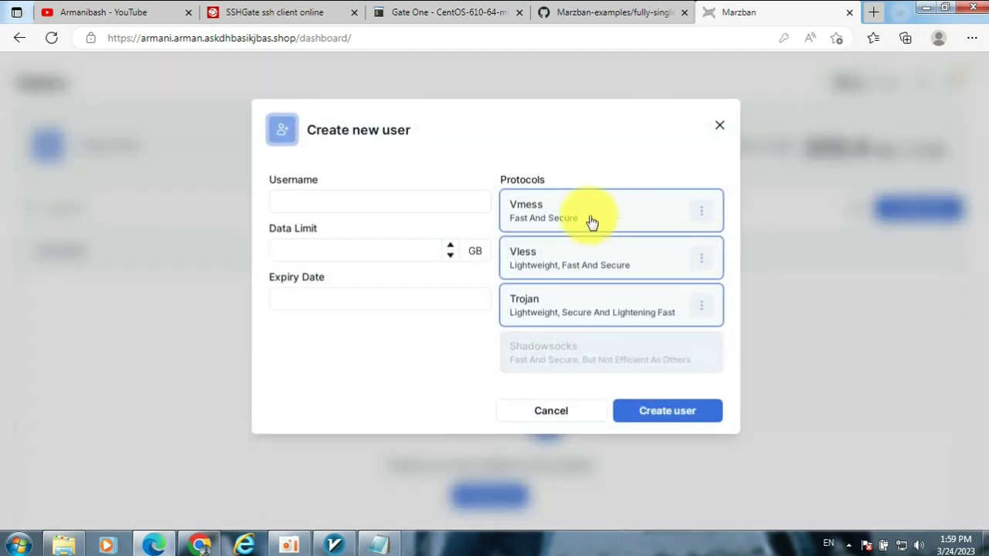
click(378, 196)
text(arman)
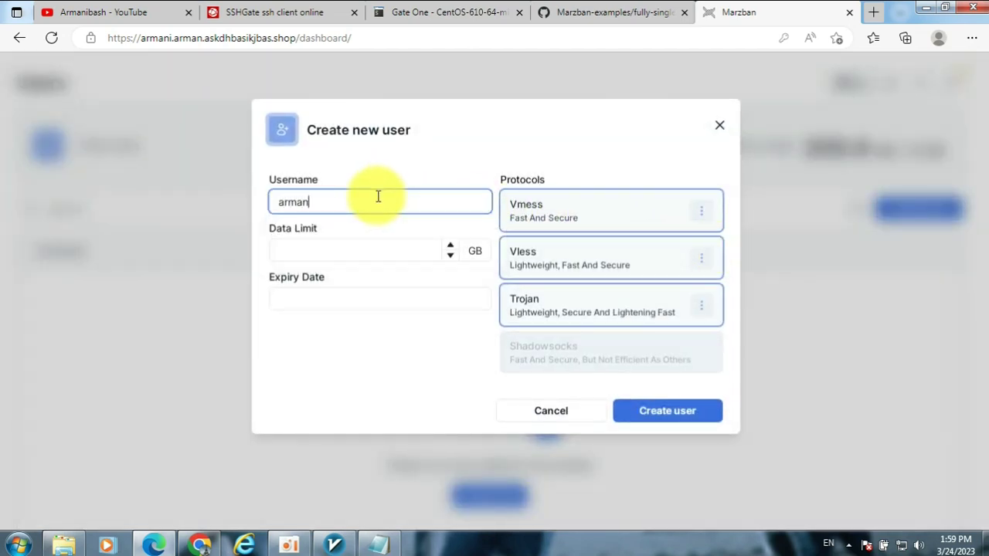
click(377, 245)
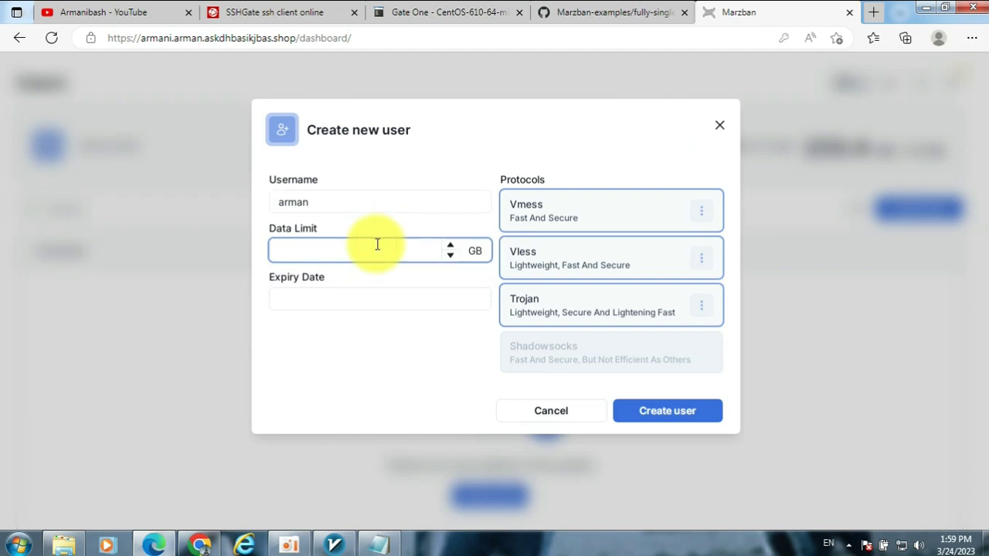
text(50)
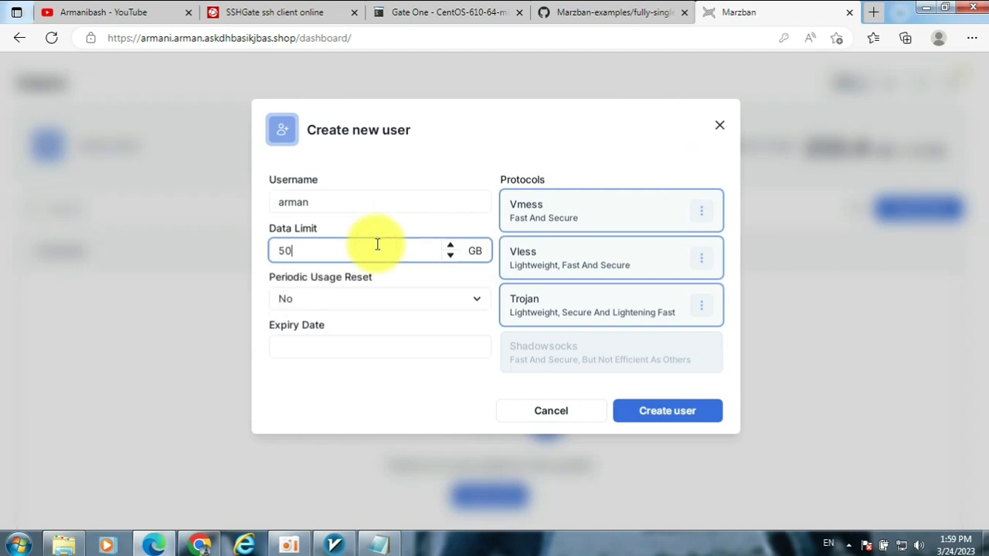
click(334, 338)
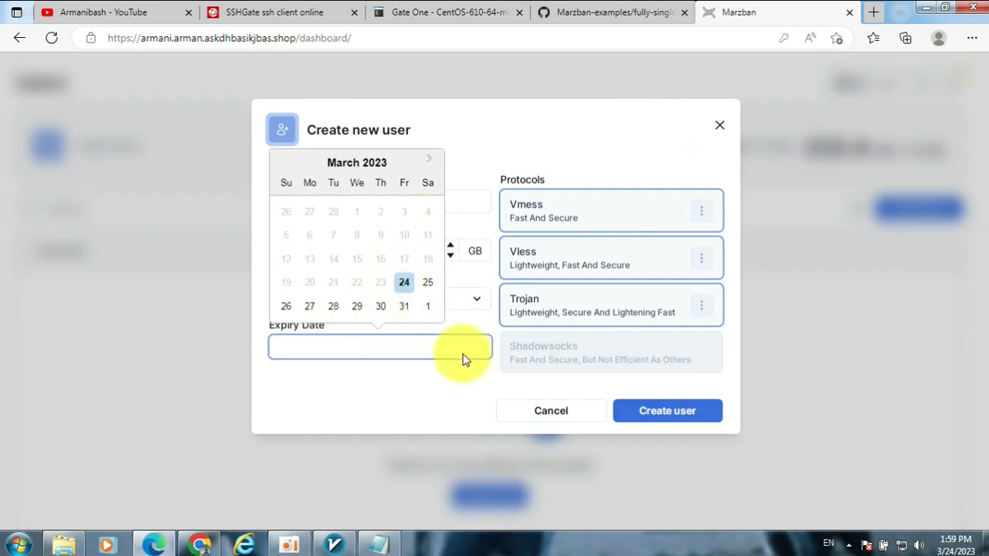
click(450, 391)
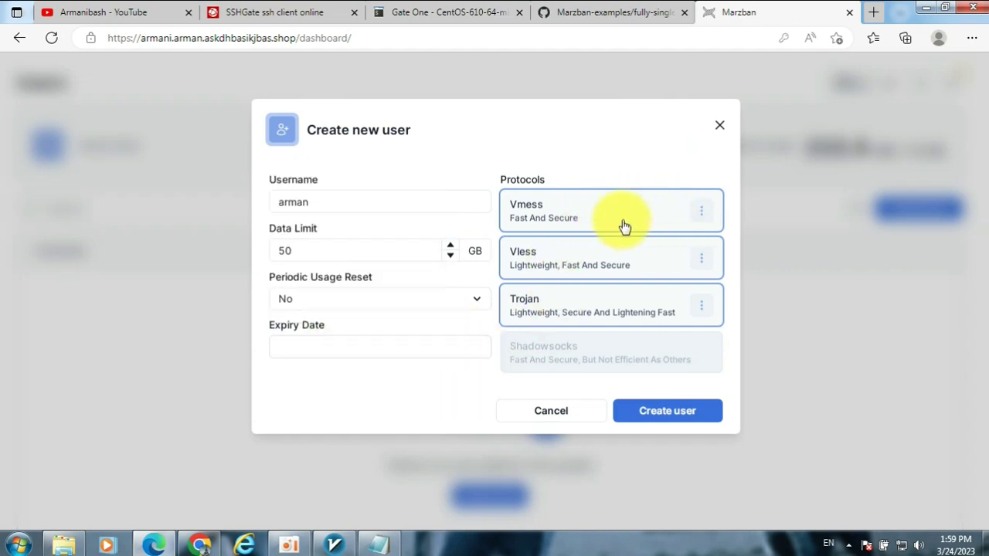
click(701, 211)
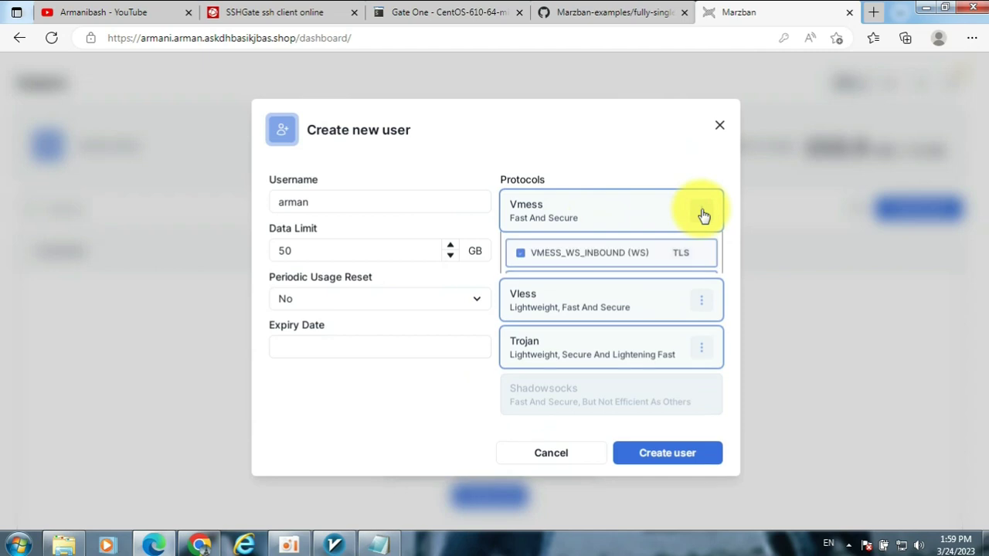
click(696, 338)
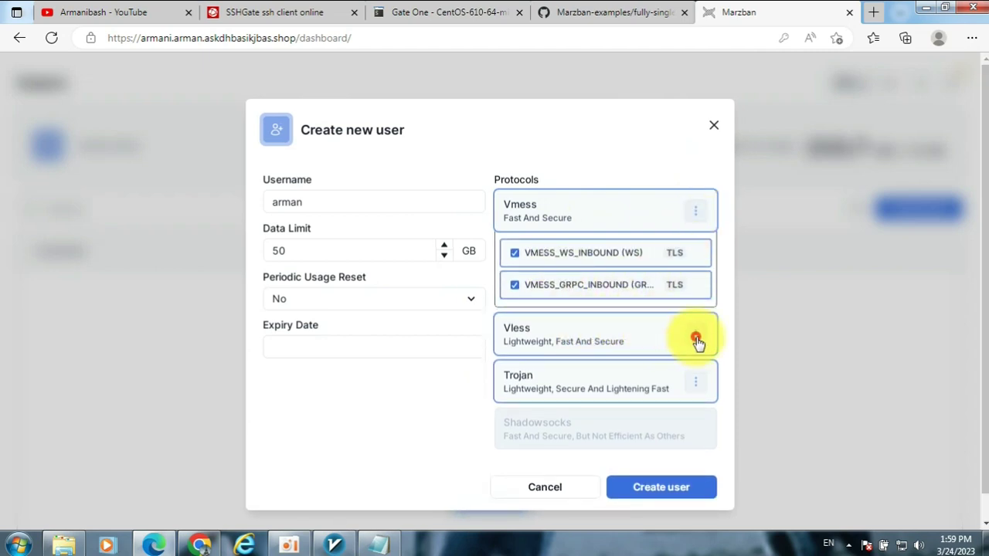
click(695, 340)
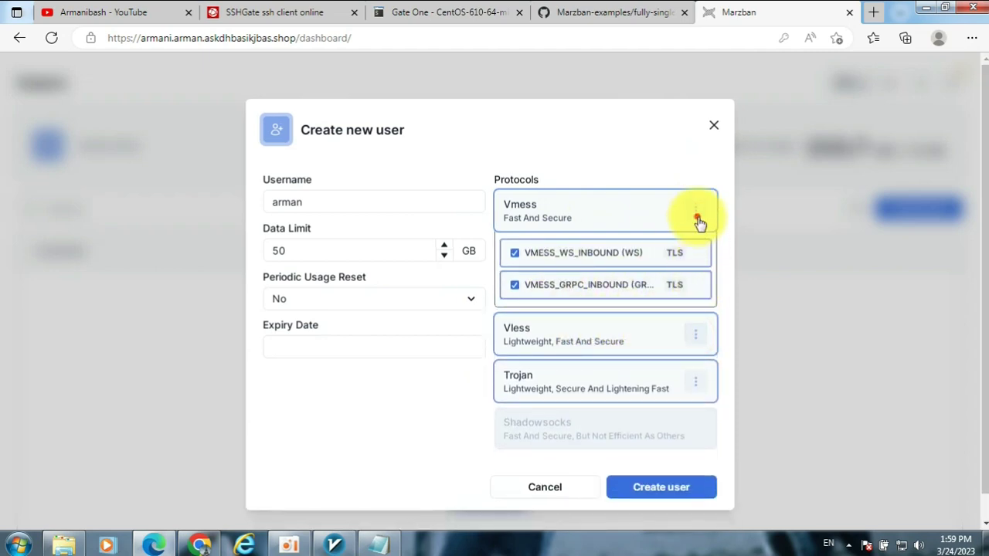
click(656, 412)
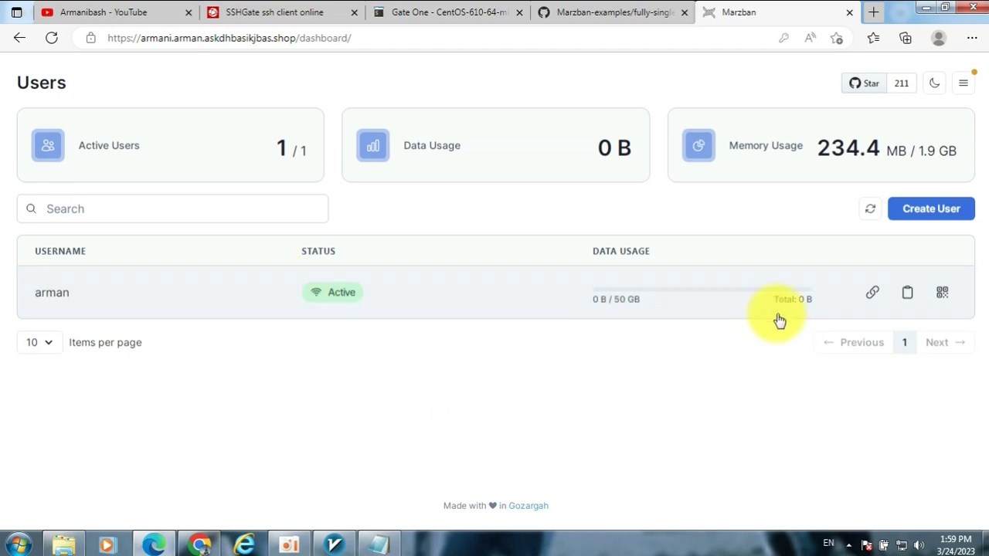
- Page through the new user's config QR codes, then copy its subscription link
click(541, 297)
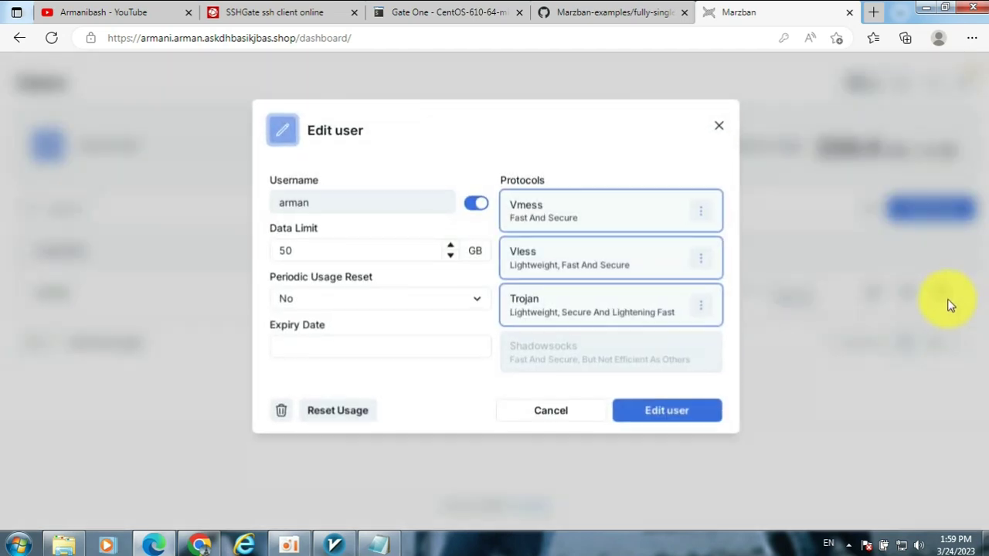
click(715, 130)
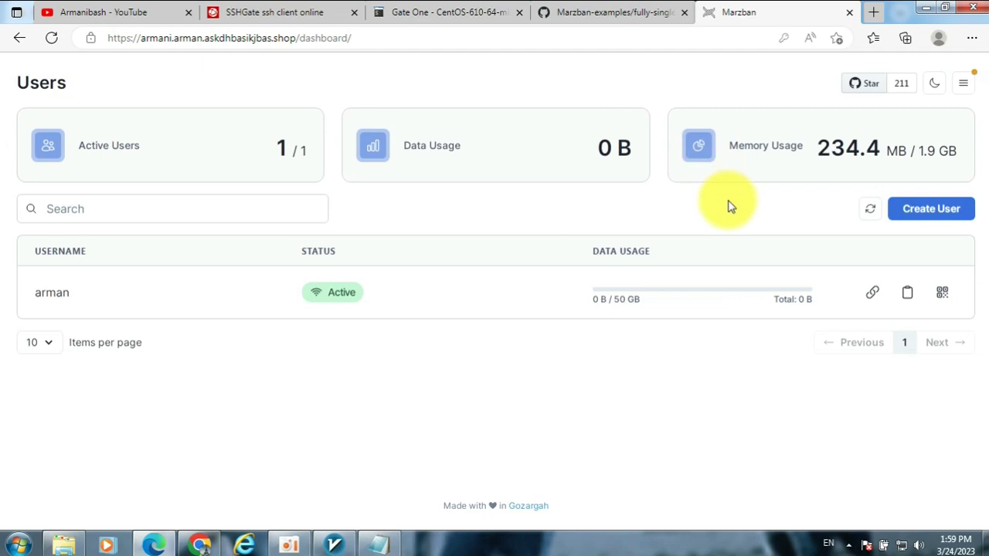
click(942, 297)
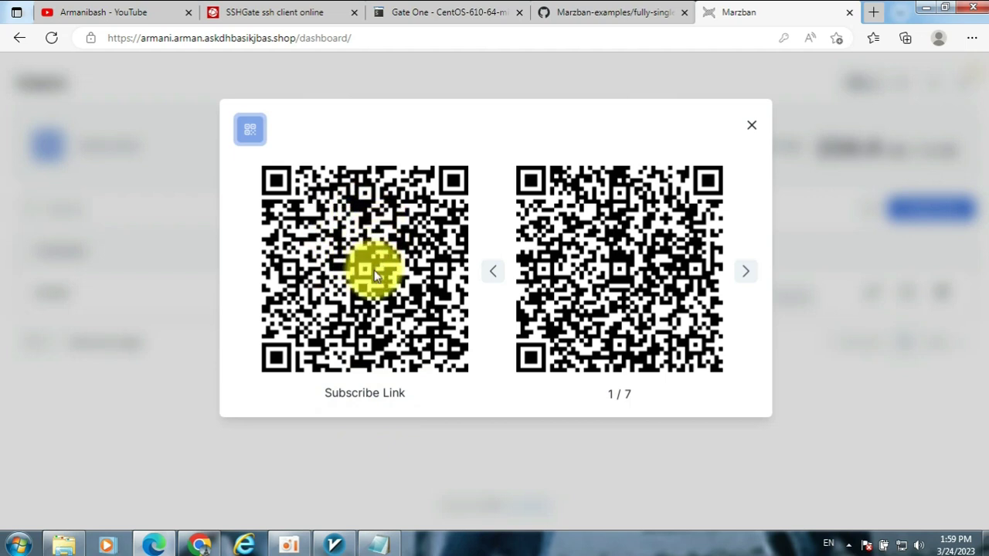
click(739, 274)
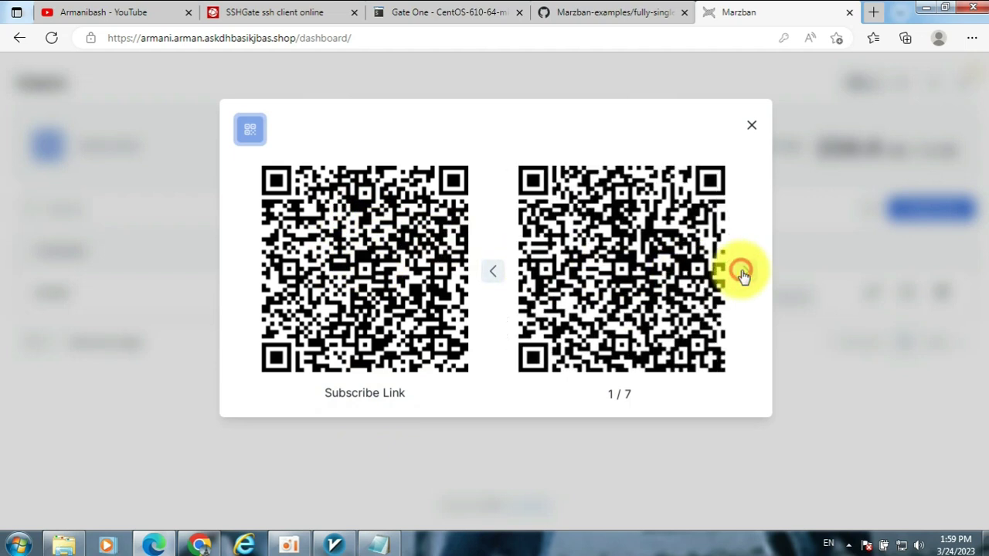
click(743, 275)
click(743, 271)
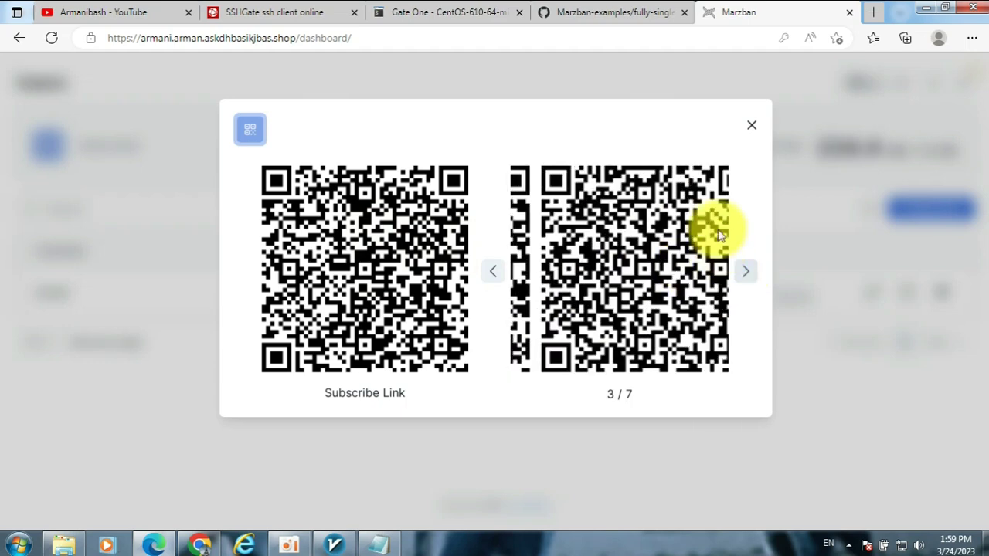
click(747, 127)
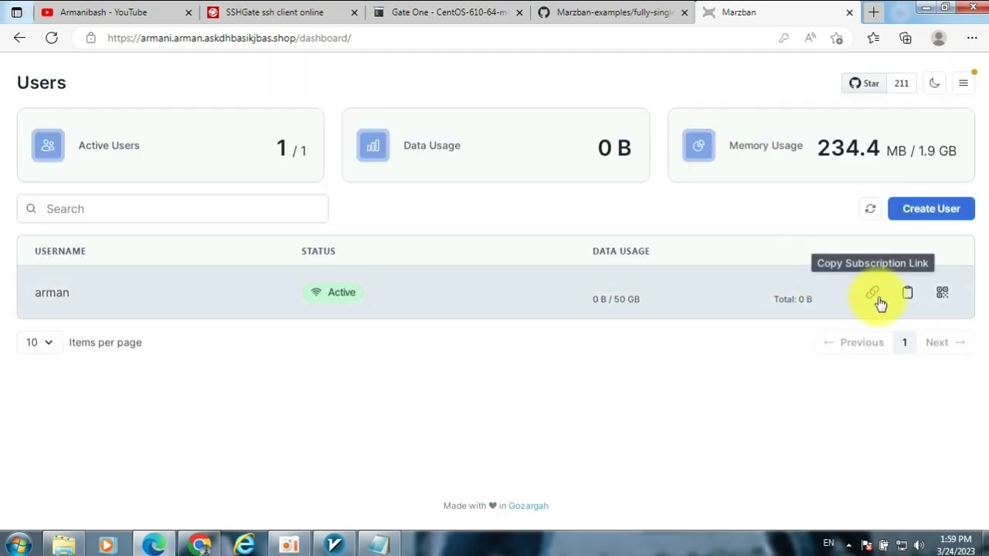
click(871, 295)
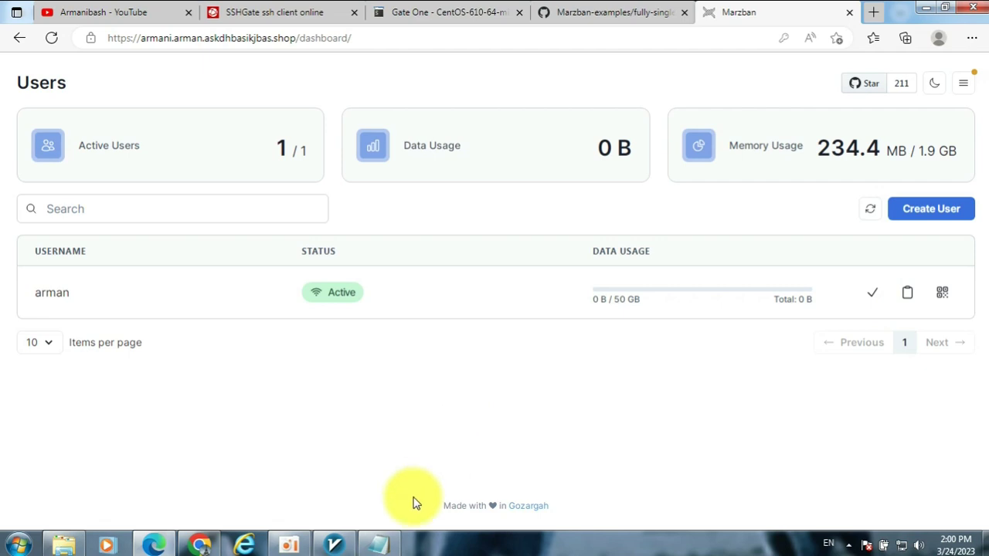
click(332, 544)
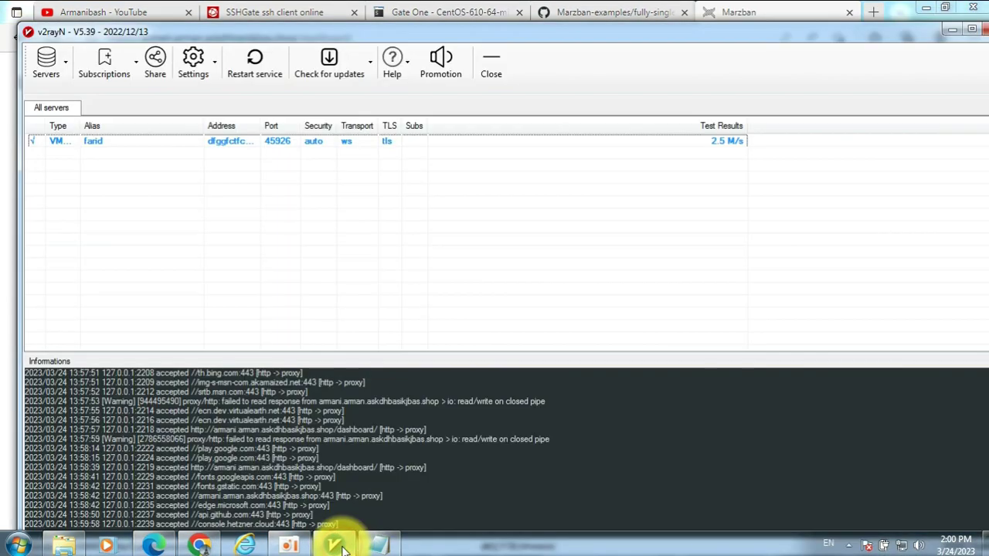
- Add a v2rayN subscription whose address is the pasted Marzban subscription link
click(110, 58)
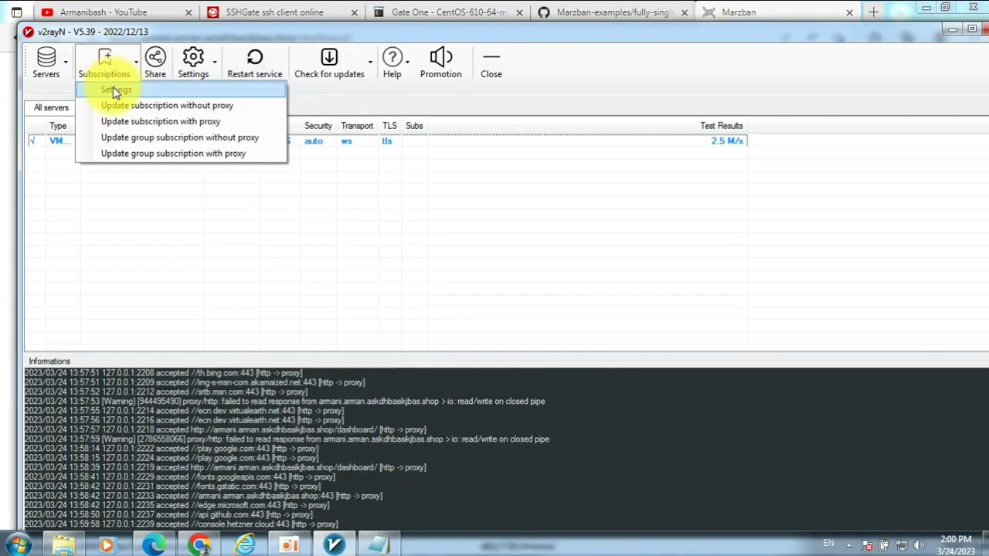
click(113, 90)
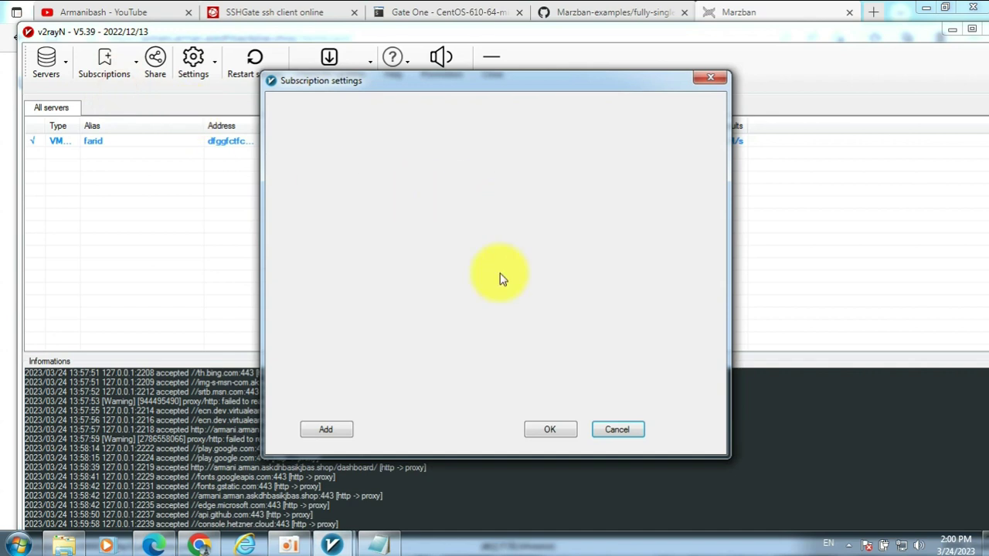
click(326, 429)
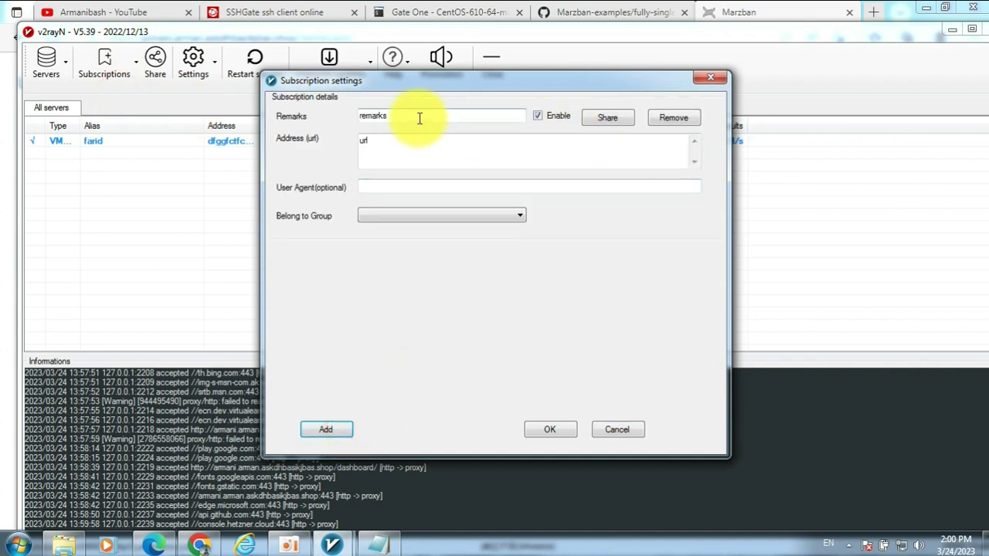
drag(420, 118, 351, 126)
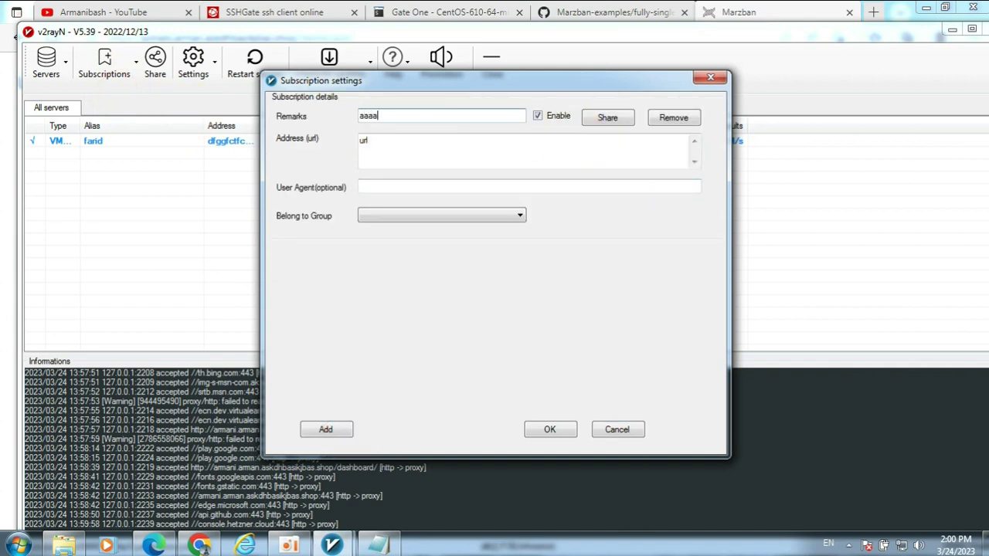
double_click(420, 147)
key(ctrl+v)
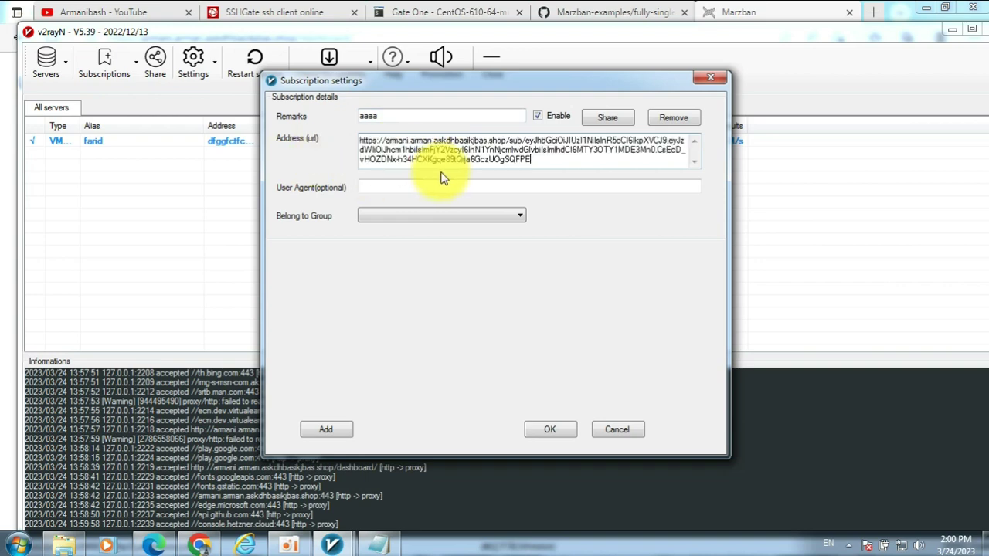
click(547, 427)
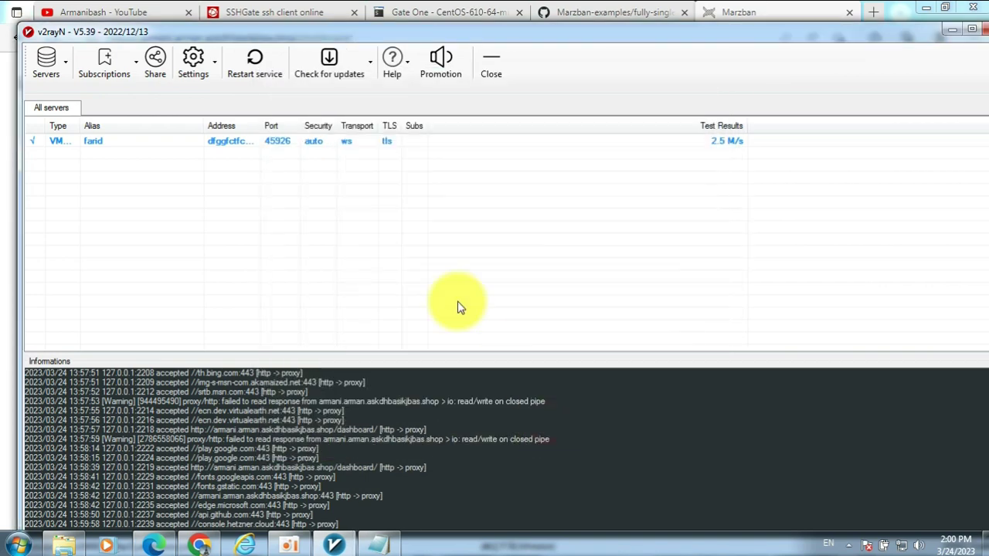
- Update the subscription through the proxy, then copy the user's configs from Marzban
click(126, 58)
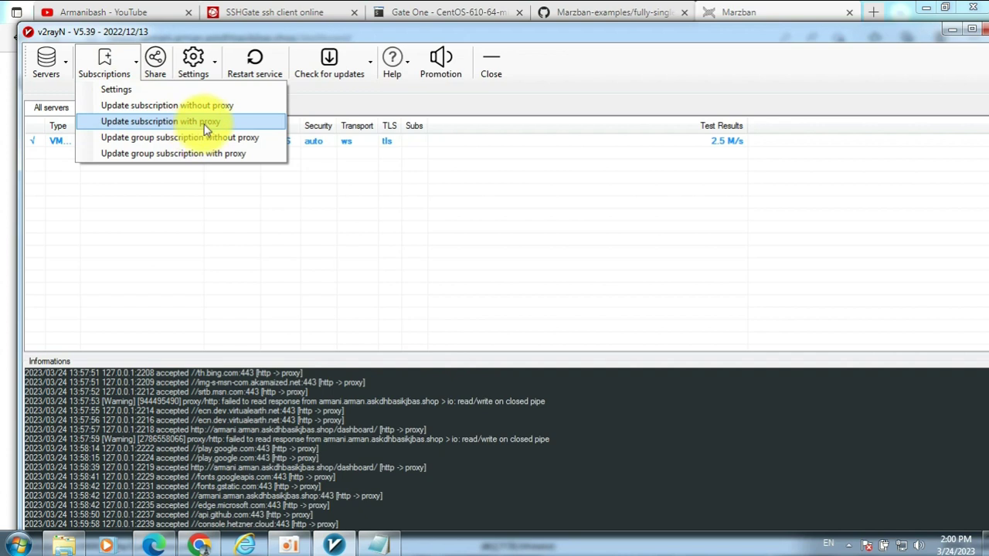
click(176, 122)
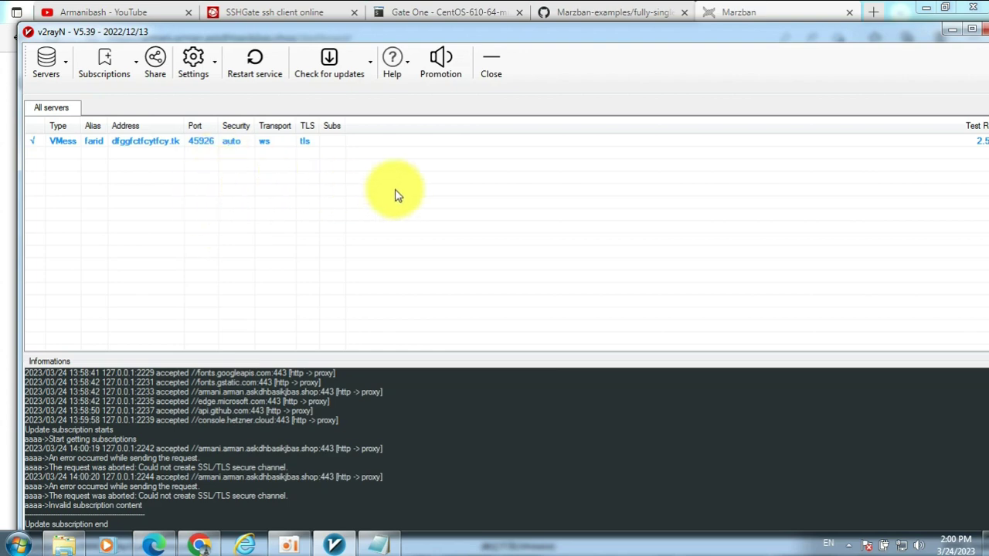
click(950, 30)
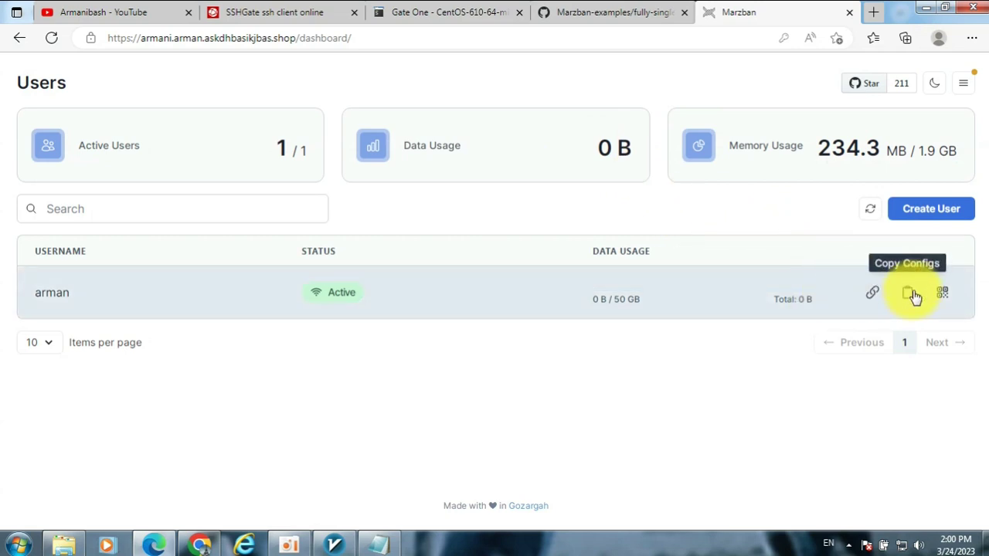
click(909, 301)
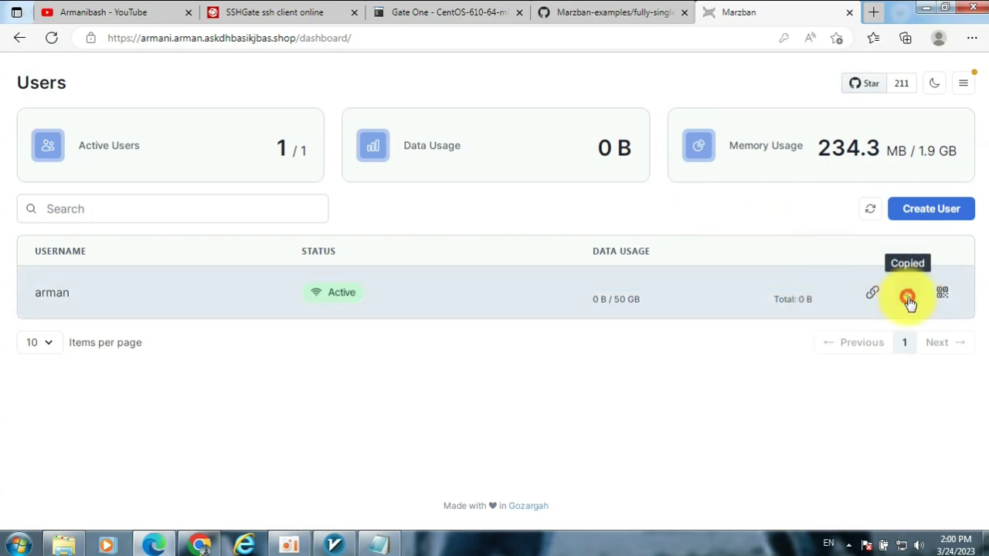
click(337, 546)
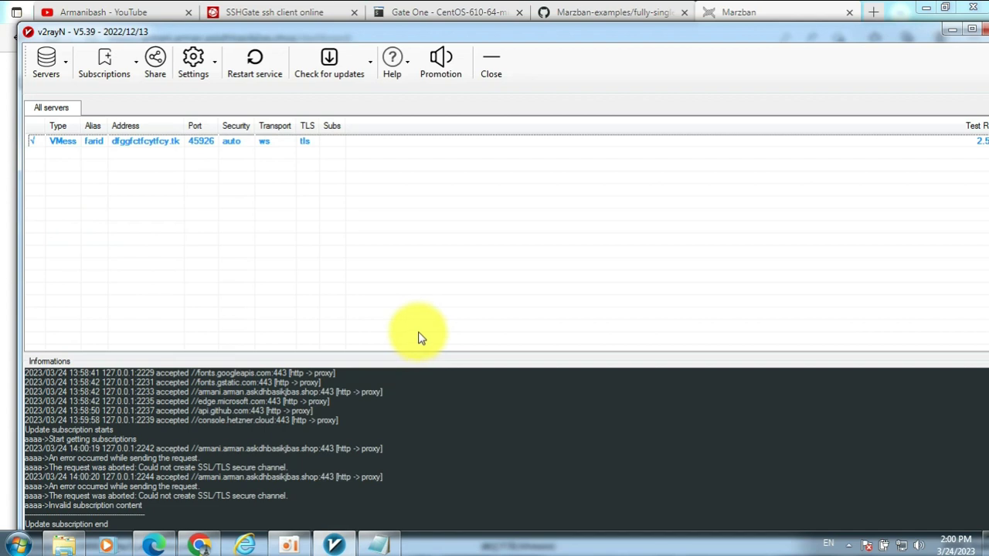
- Import the seven Marzban servers from the clipboard and speed-test rows 2–8
key(ctrl+v)
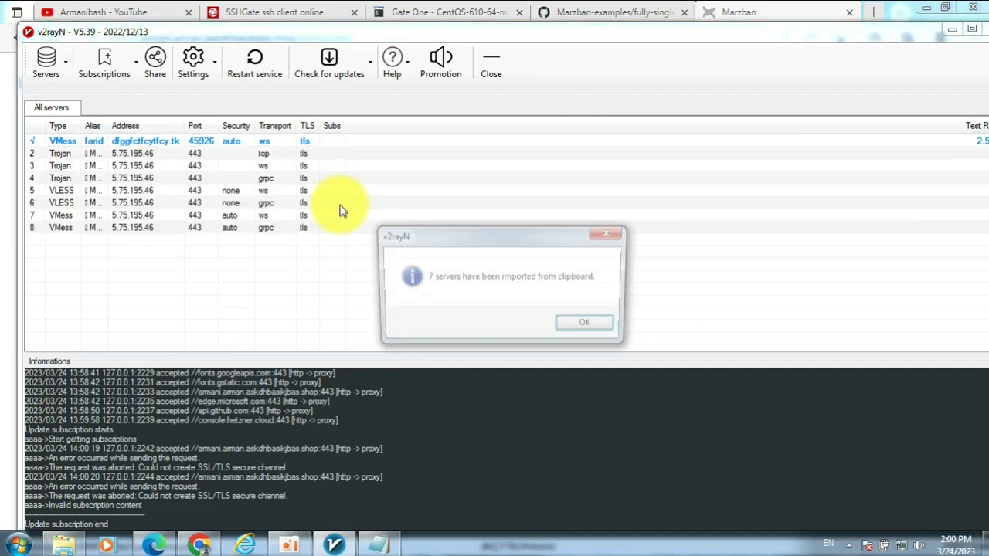
click(592, 330)
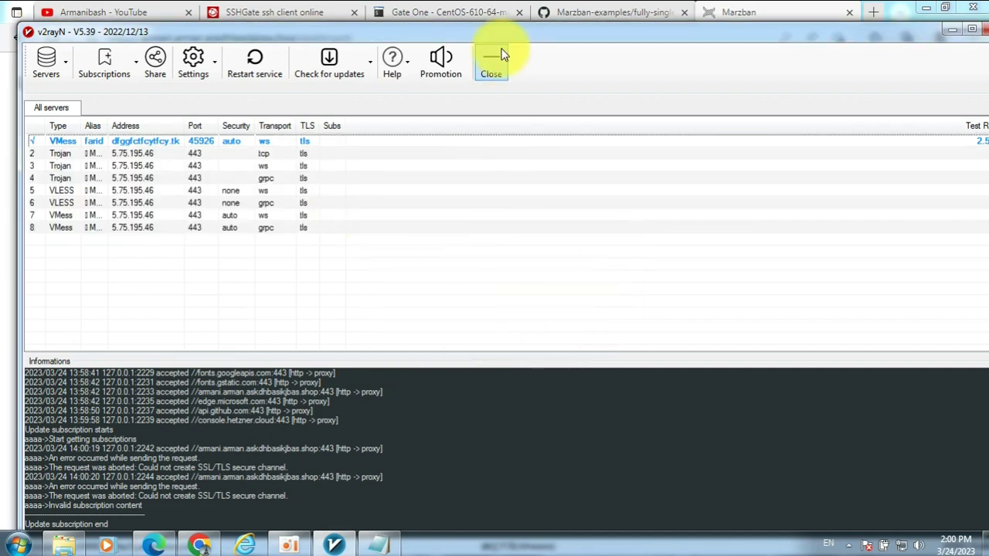
drag(578, 32, 556, 29)
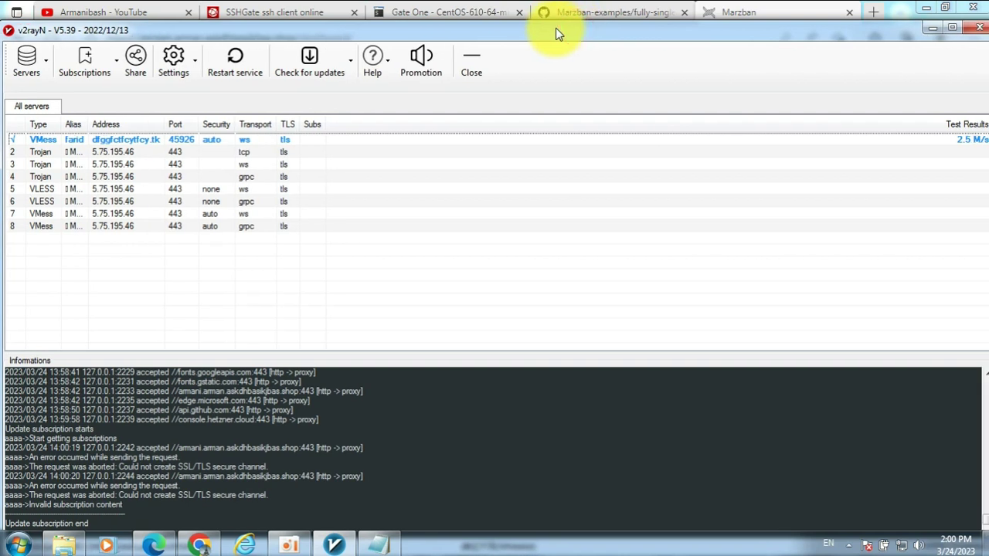
drag(120, 247, 88, 156)
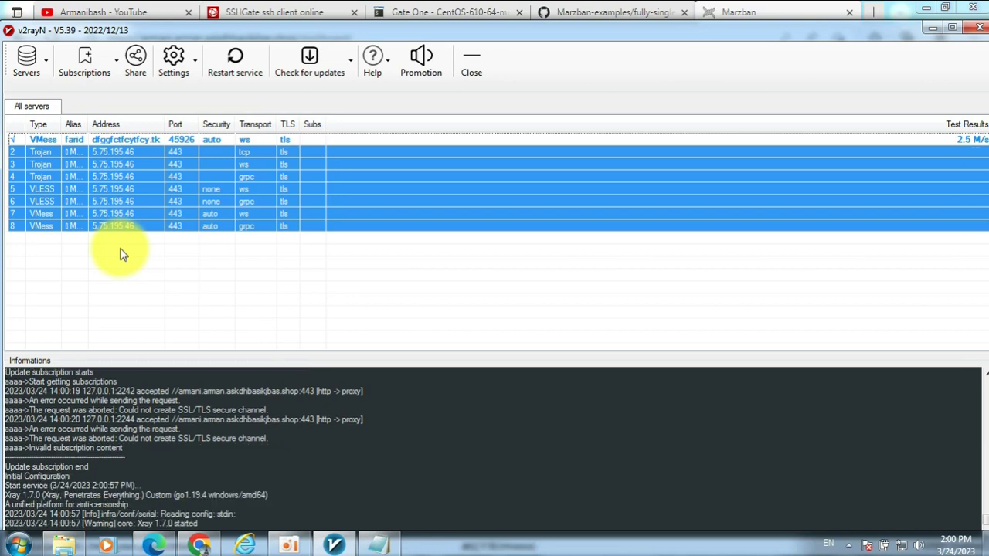
click(823, 235)
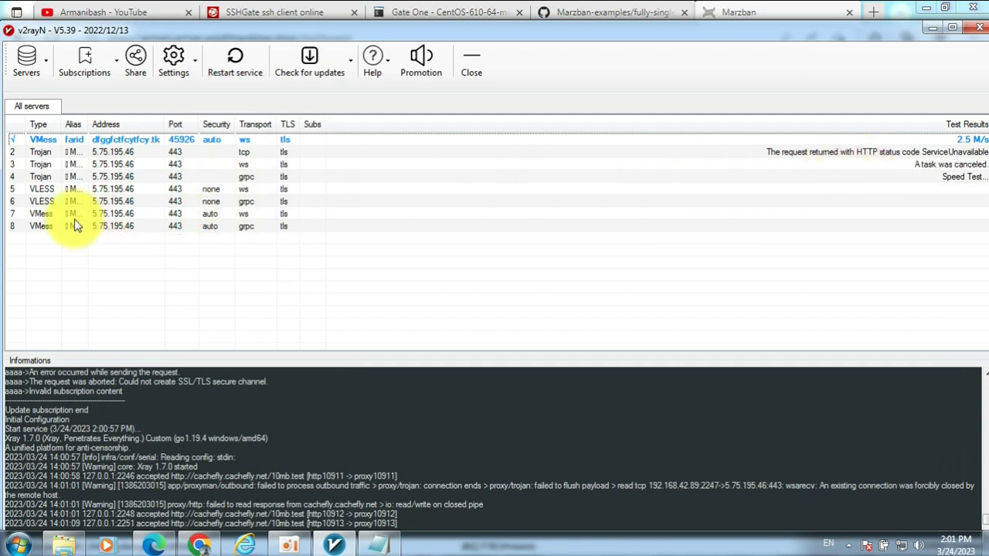
click(184, 228)
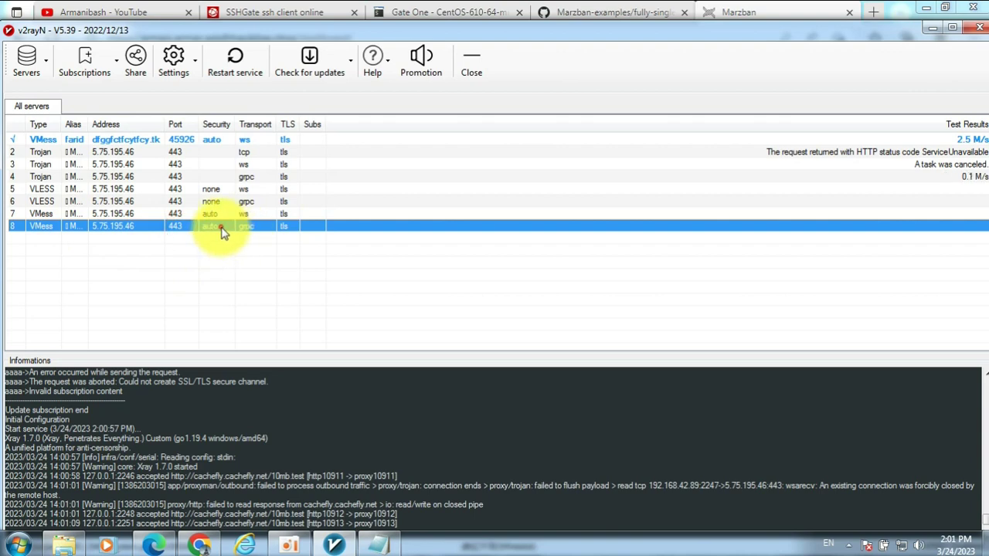
- Give the VMess grpc server chrome fingerprint and address armanibash.mtn.dfggfctfcytfcy.tk, then speed-test it
double_click(221, 231)
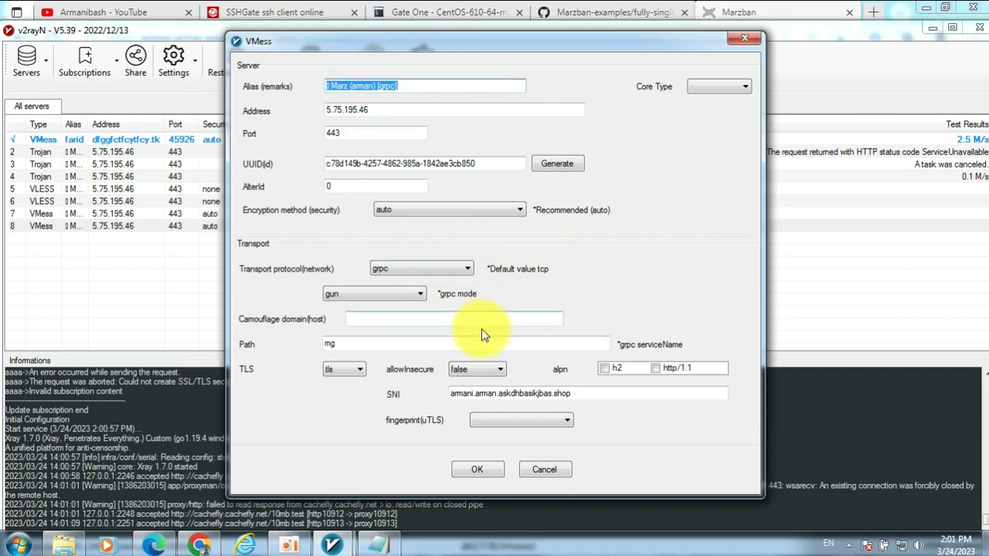
click(547, 423)
click(519, 435)
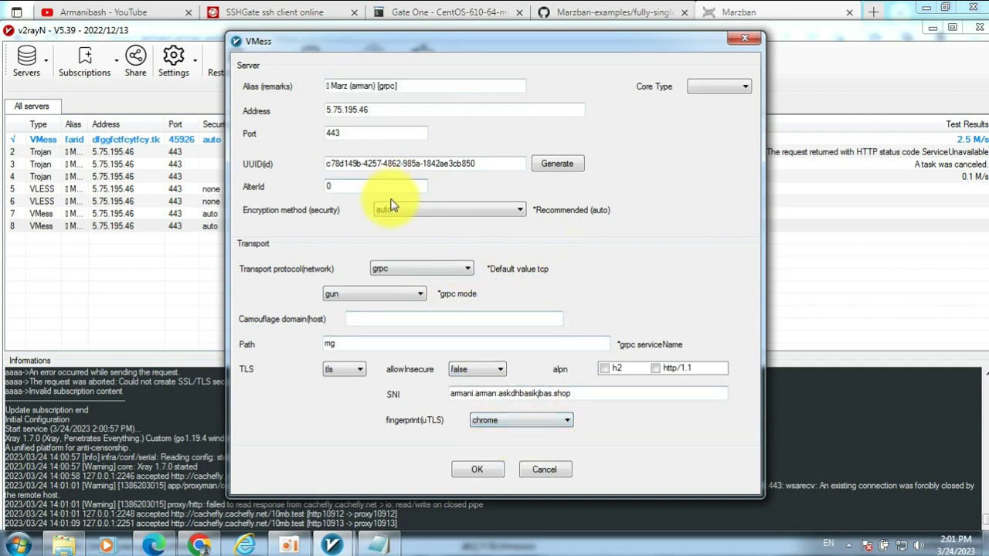
click(380, 110)
drag(380, 110, 319, 108)
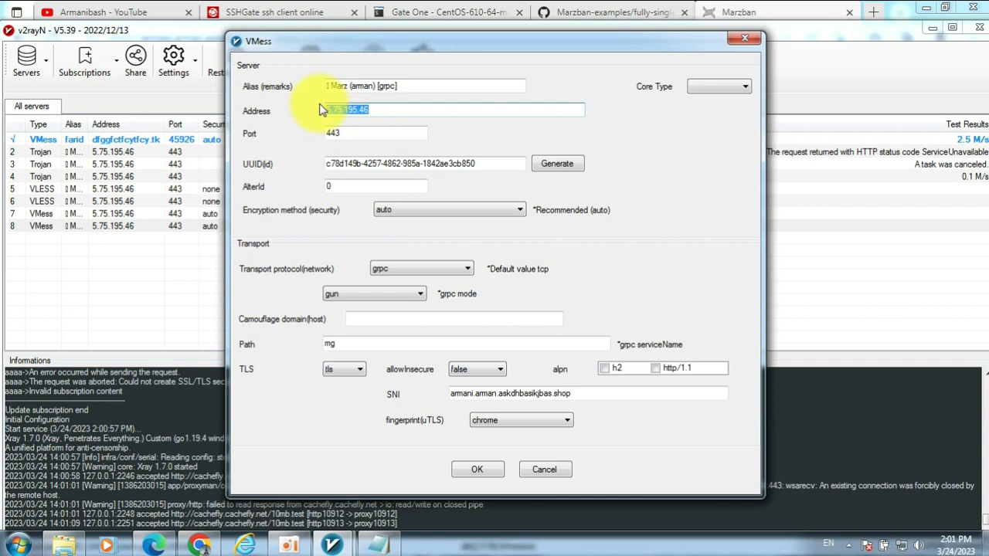
key(BackSpace)
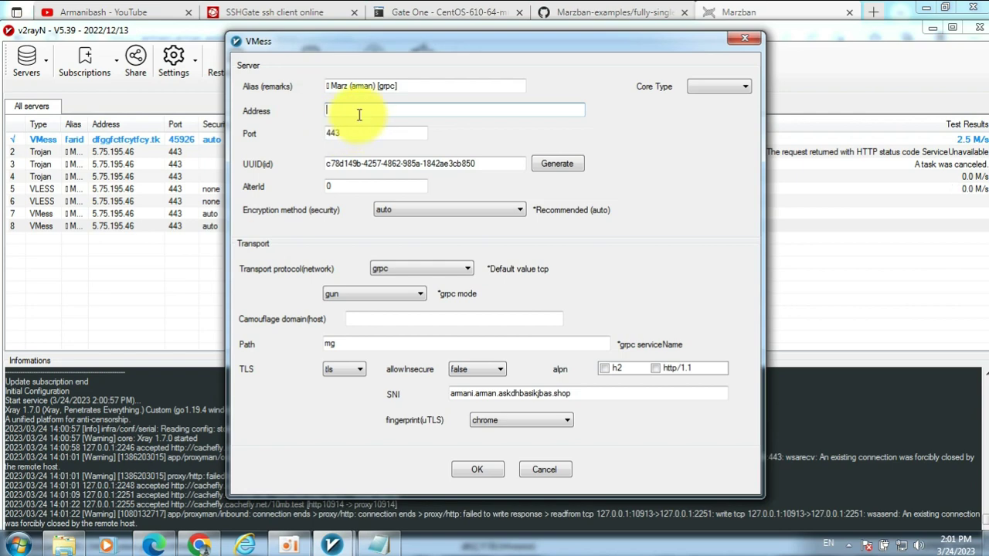
click(376, 545)
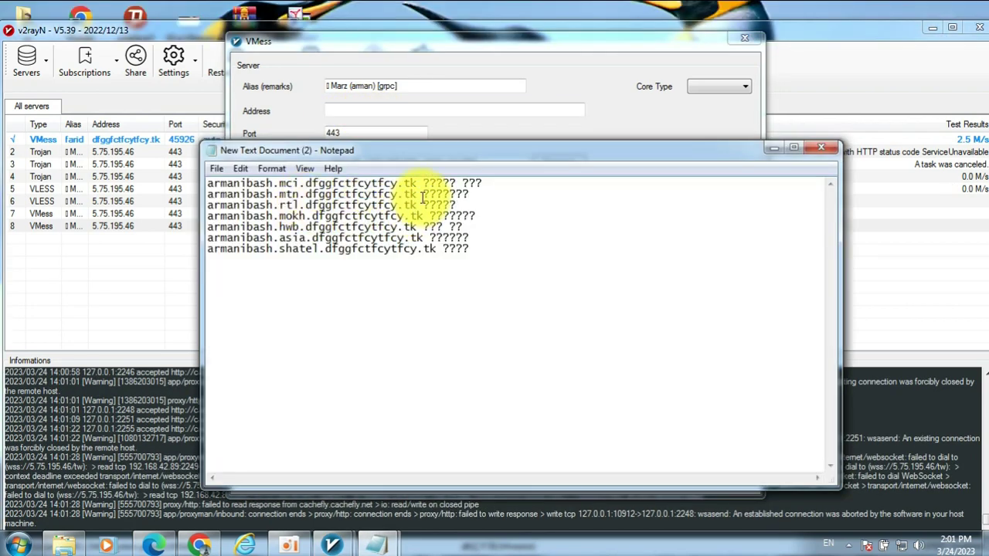
drag(417, 195, 207, 201)
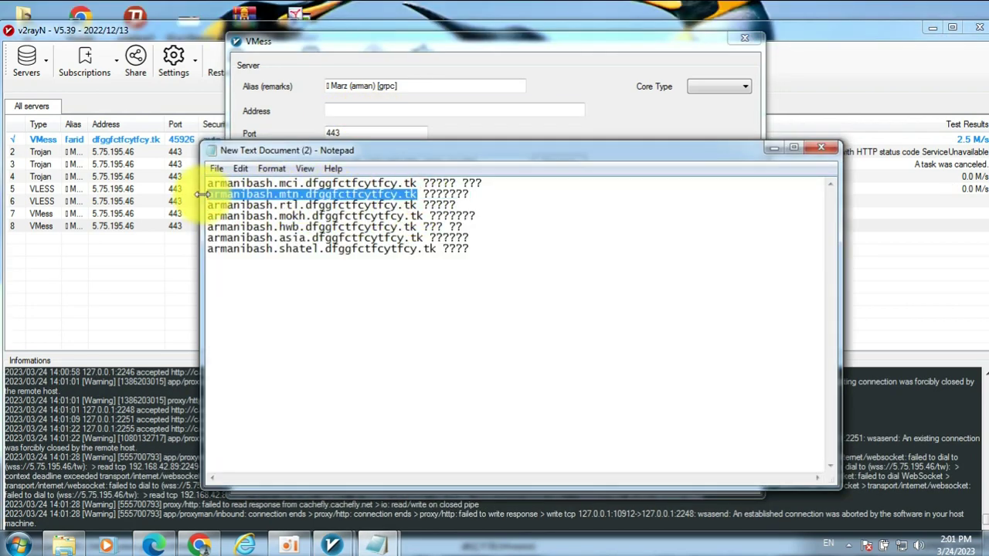
click(408, 104)
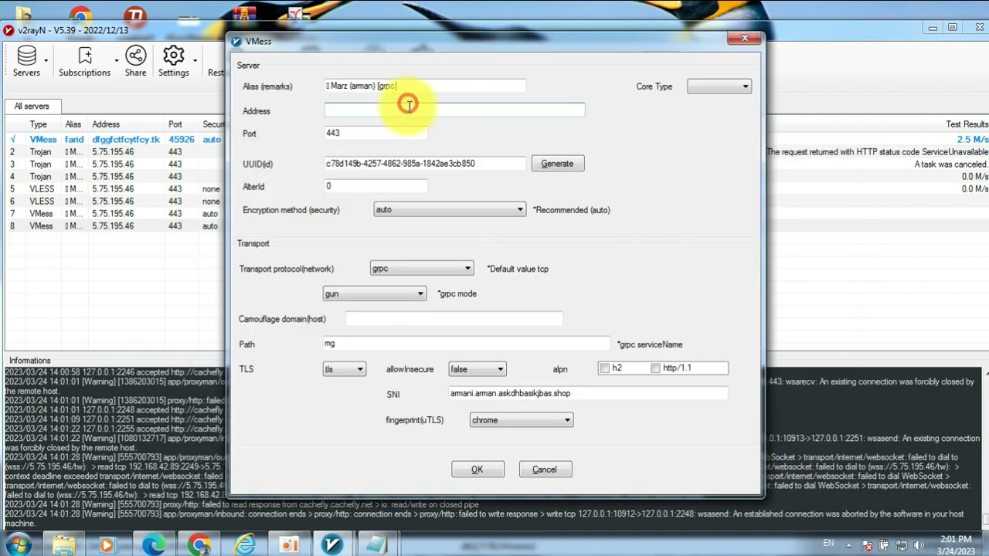
key(ctrl+v)
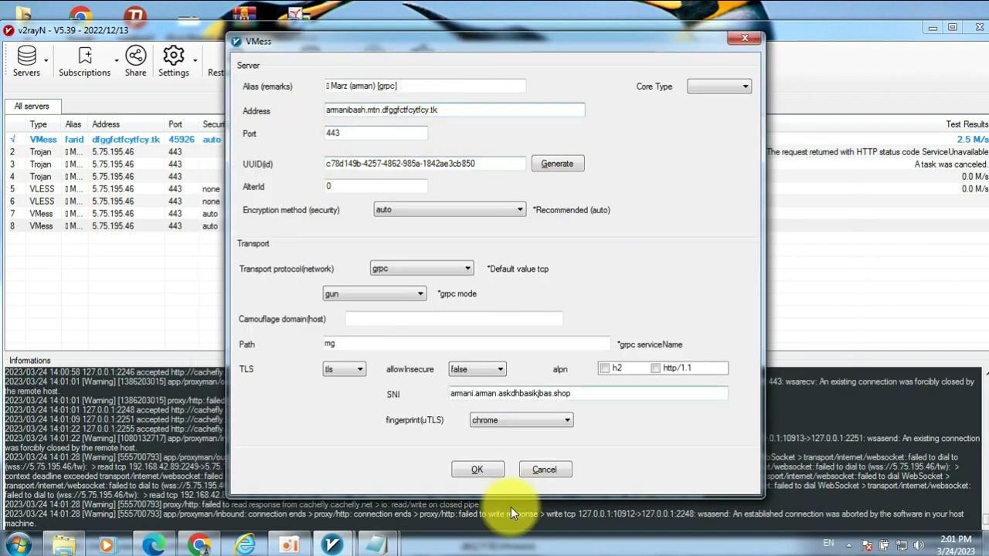
click(478, 473)
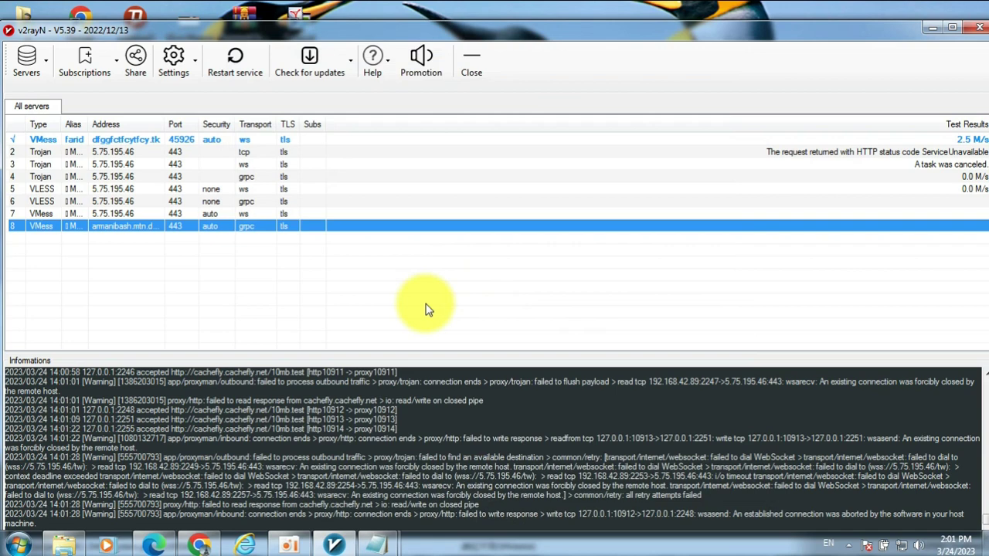
key(ctrl+t)
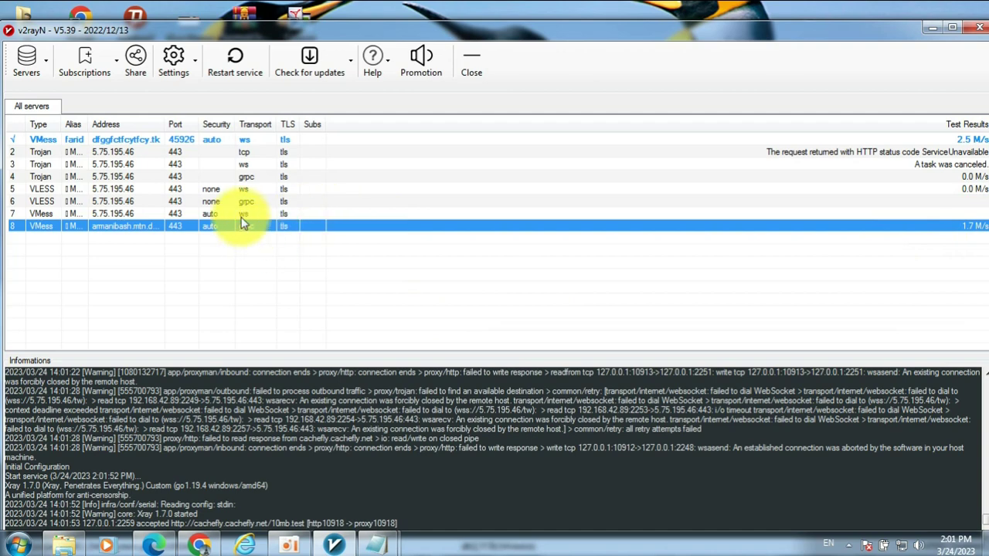
- Set the row 7 VMess ws server's address to the mtn clean domain with chrome fingerprint
click(193, 214)
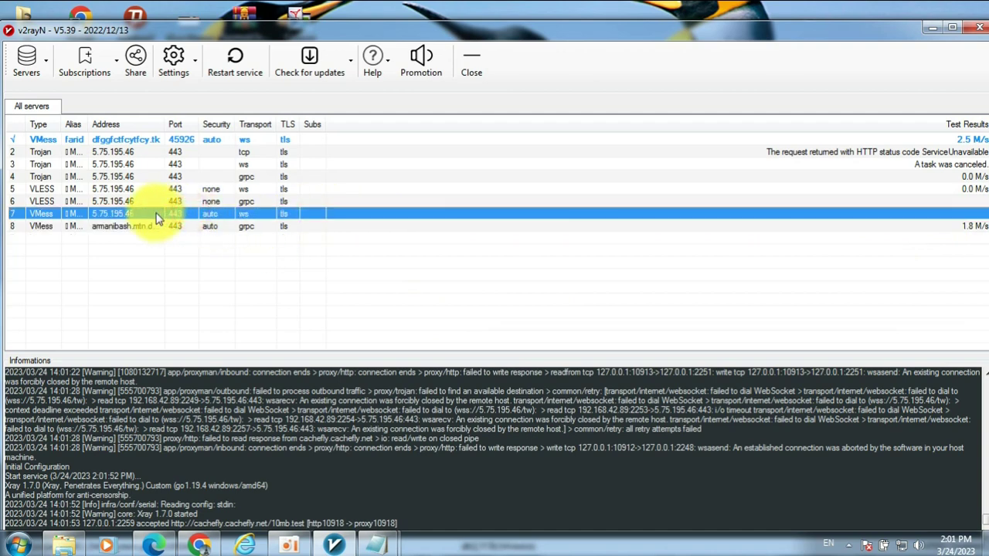
double_click(154, 215)
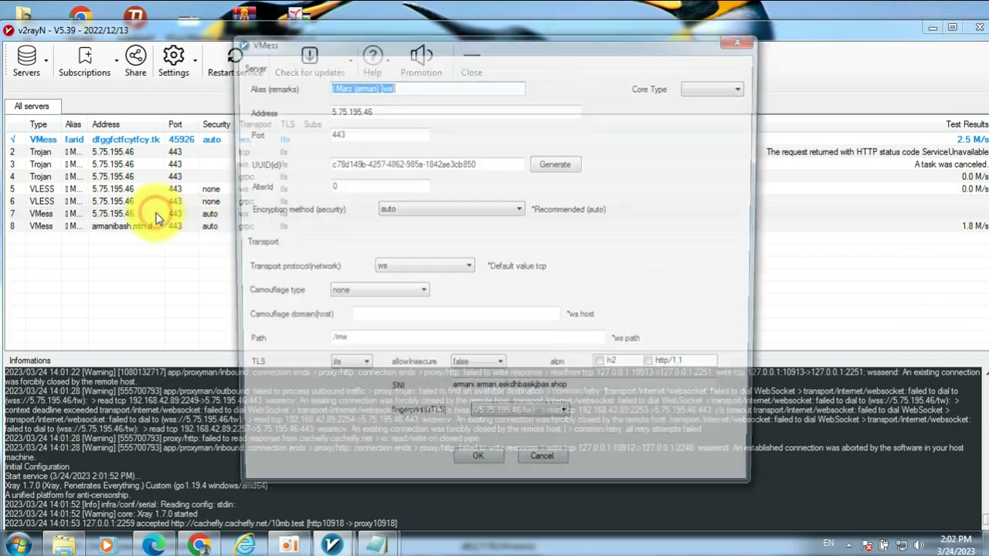
double_click(398, 110)
key(ctrl+v)
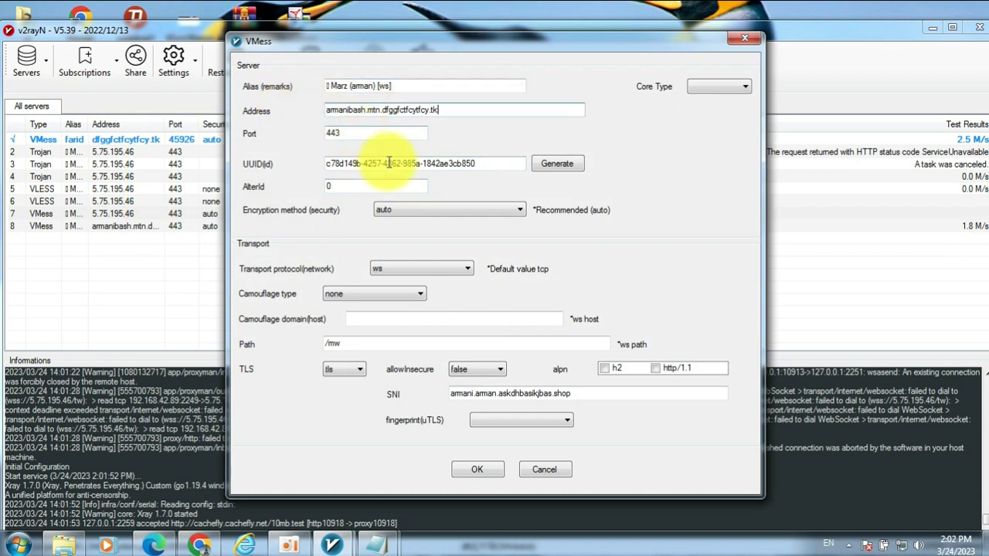
click(499, 421)
click(497, 436)
click(493, 421)
click(489, 439)
click(493, 421)
click(491, 437)
click(477, 469)
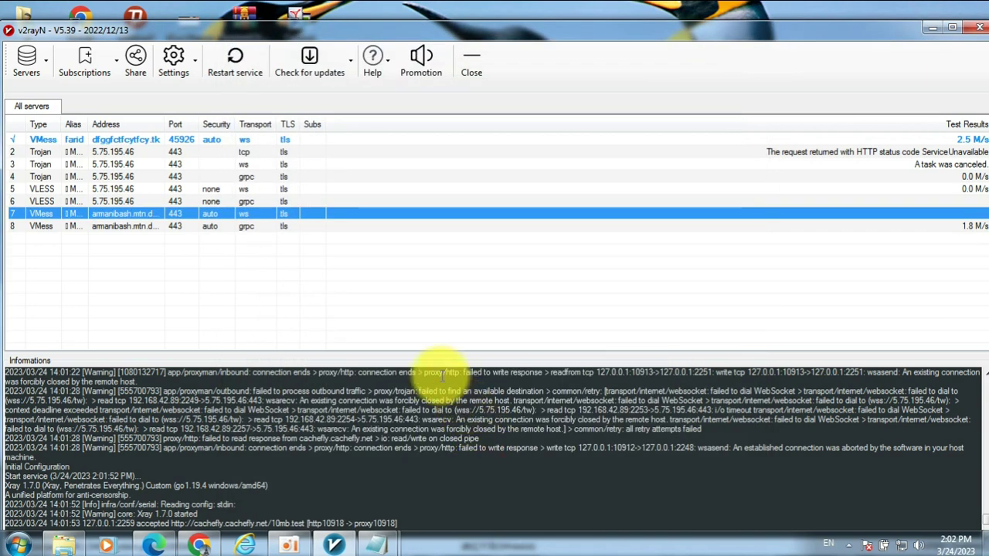
- Set the VMess ws server's host field to its SNI domain
double_click(228, 215)
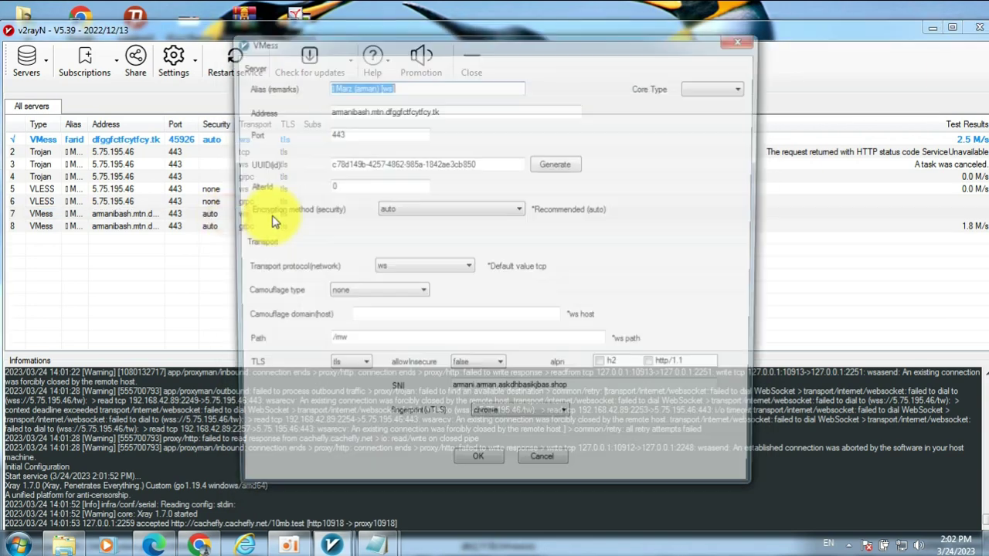
click(389, 318)
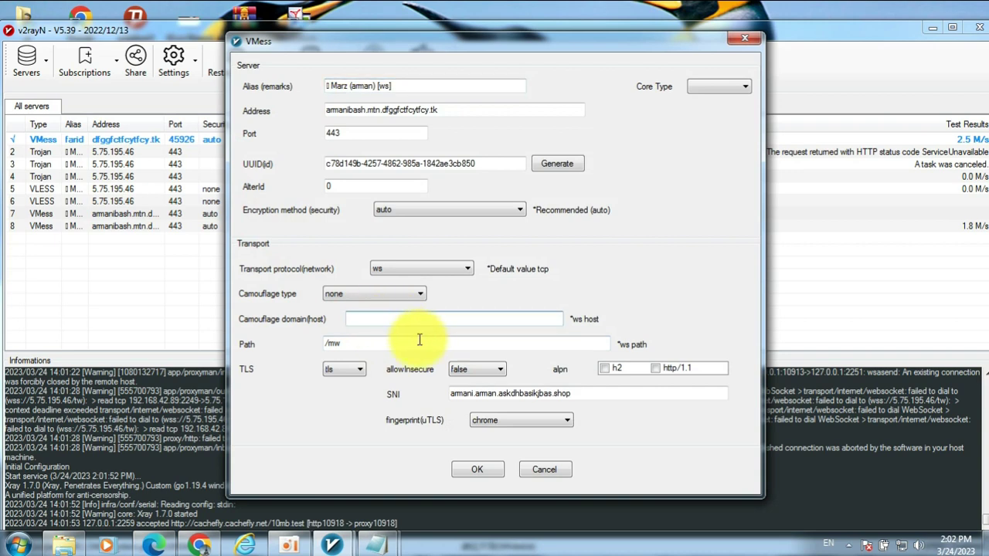
drag(586, 397, 443, 394)
key(ctrl+c)
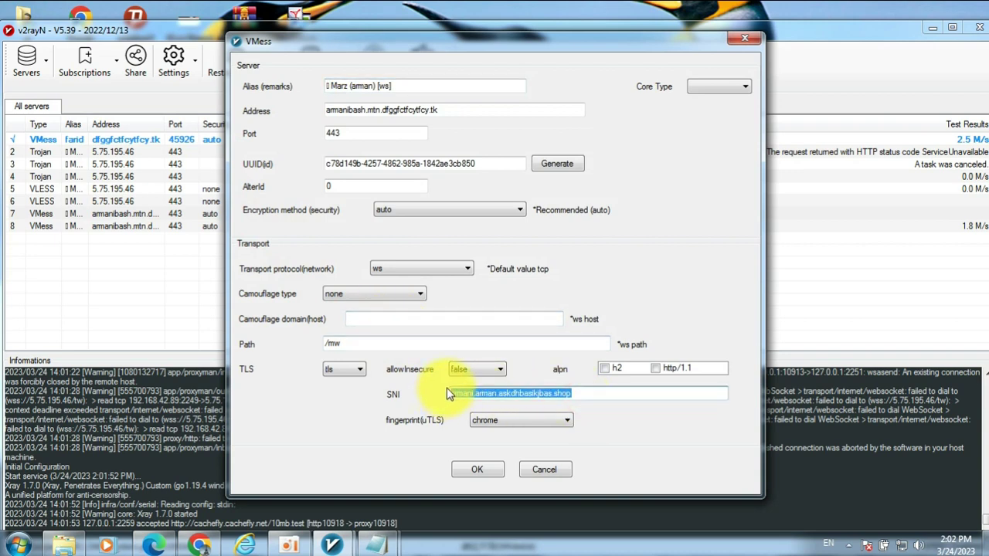
click(392, 319)
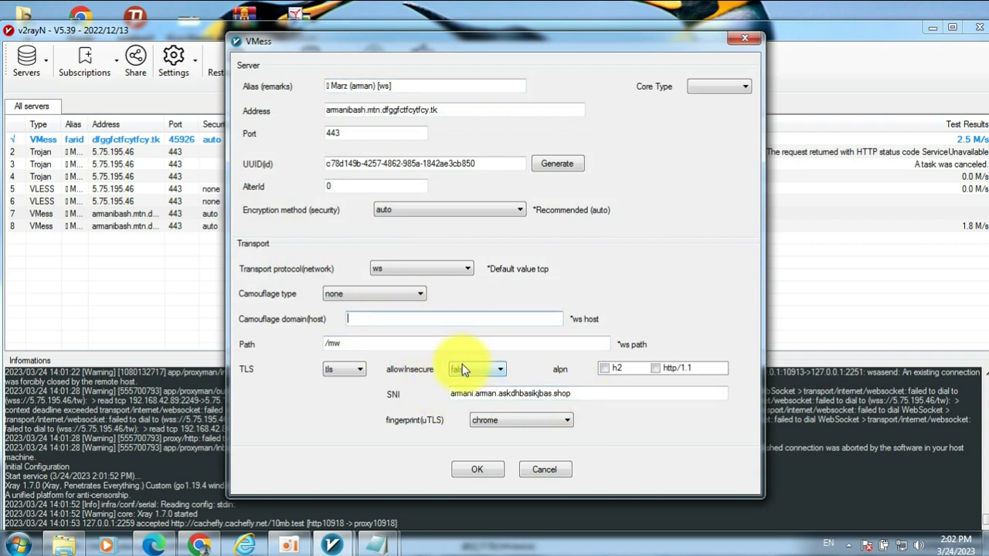
key(ctrl+v)
click(473, 469)
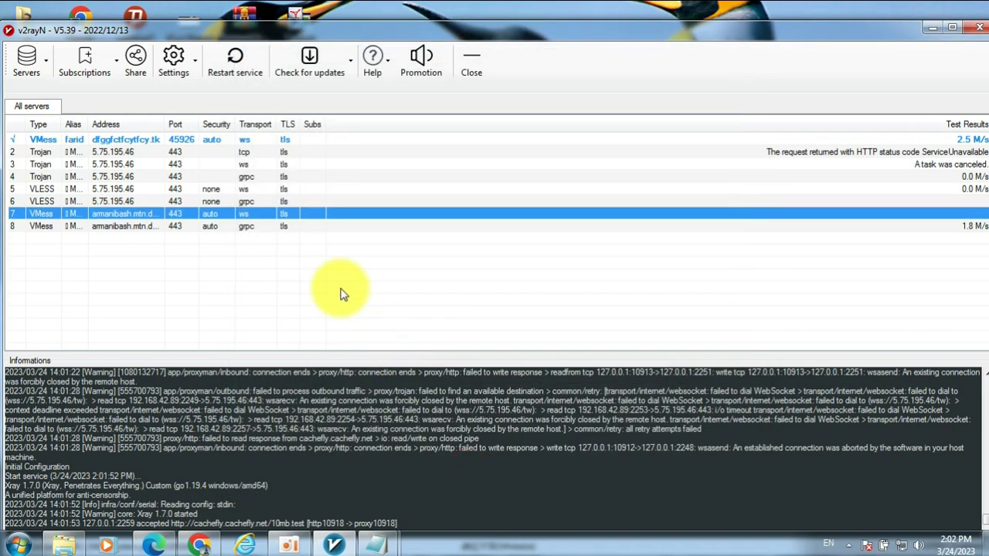
- Change the VLESS grpc config's address to the mtn clean domain
double_click(236, 201)
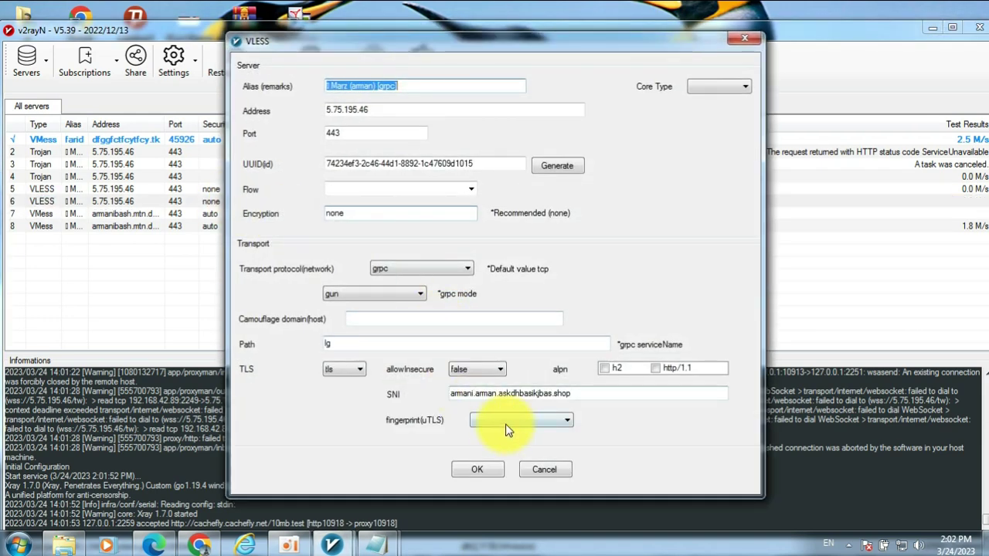
click(507, 421)
click(484, 434)
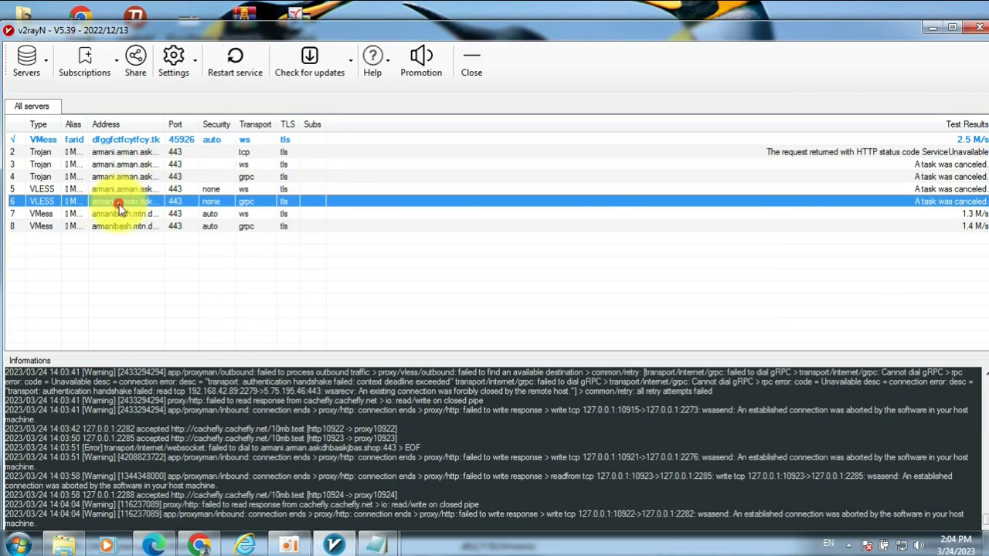
double_click(159, 198)
click(404, 110)
double_click(459, 115)
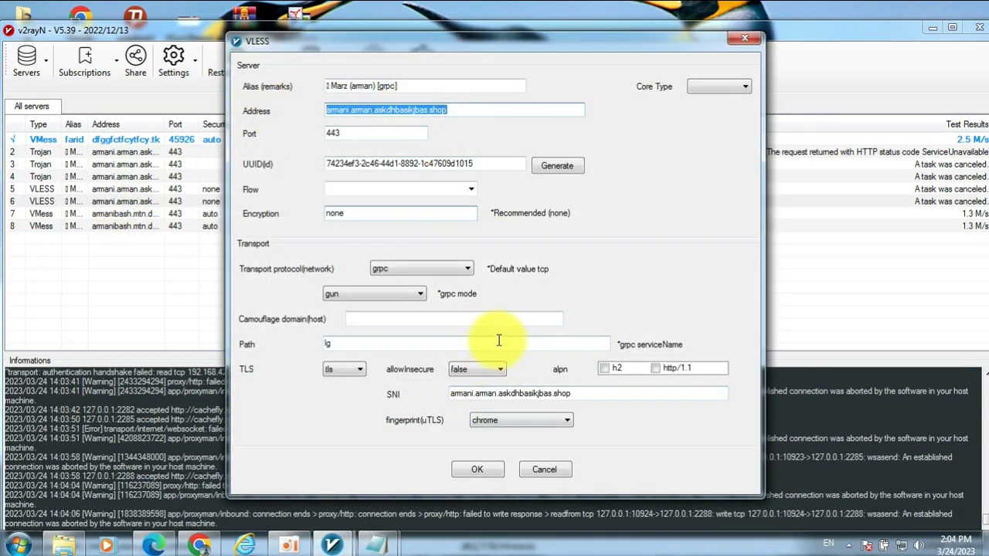
mouse_move(374, 541)
click(448, 463)
click(473, 131)
text(armanibash.mtn.dfggfctfcytfcy.tk)
click(484, 470)
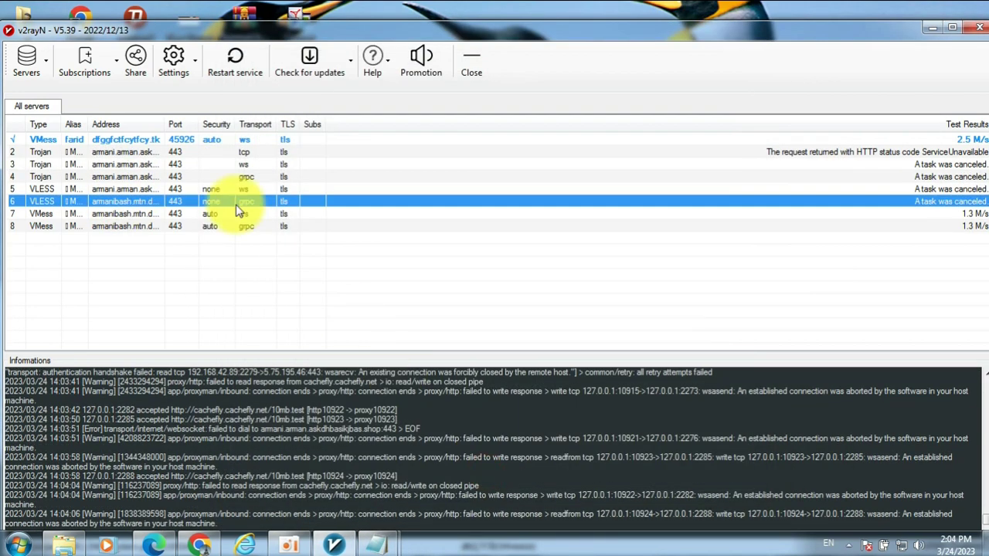
- Set the VLESS ws and Trojan grpc configs' addresses to the clean domain
double_click(232, 189)
double_click(432, 110)
text(armanibash.mtn.dfggfctfcytfcy.tk)
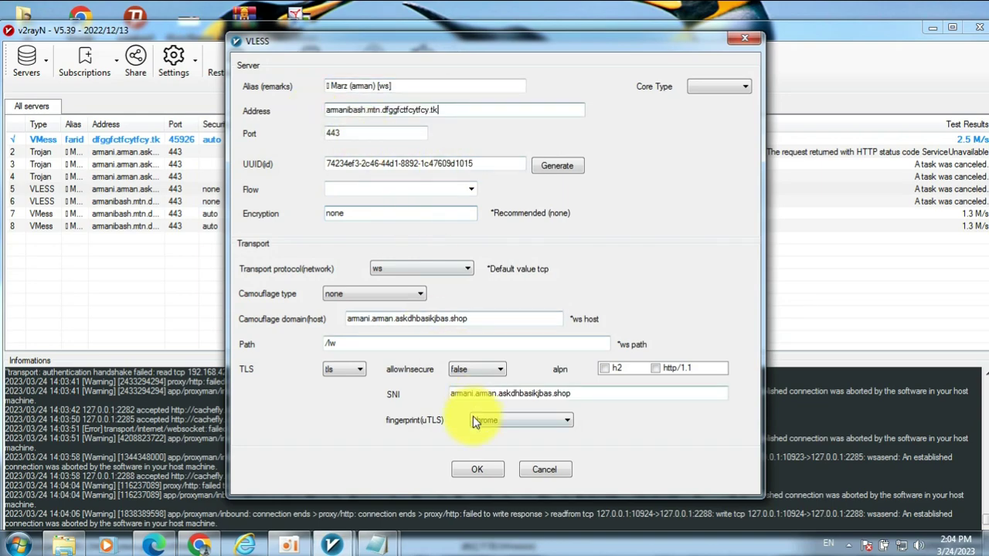
click(477, 469)
double_click(180, 176)
double_click(441, 111)
text(armanibash.mtn.dfggfctfcytfcy.tk)
click(473, 468)
- Set Trojan ws to the clean domain and return Trojan tcp's address to 5.75.195.46
double_click(193, 163)
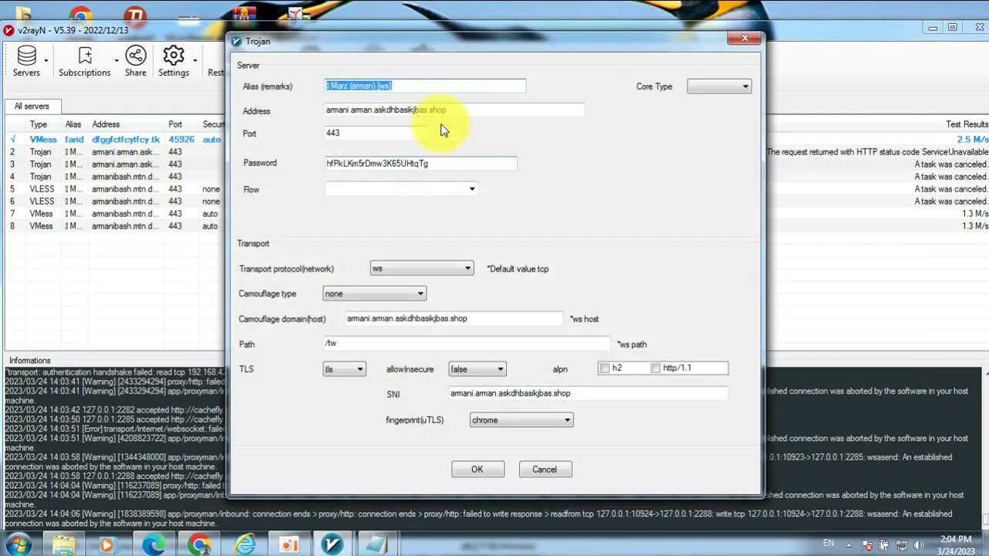
double_click(433, 110)
text(armanibash.mtn.dfggfctfcytfcy.tk)
click(477, 469)
double_click(221, 151)
double_click(435, 110)
text(5.75.195.46)
click(477, 468)
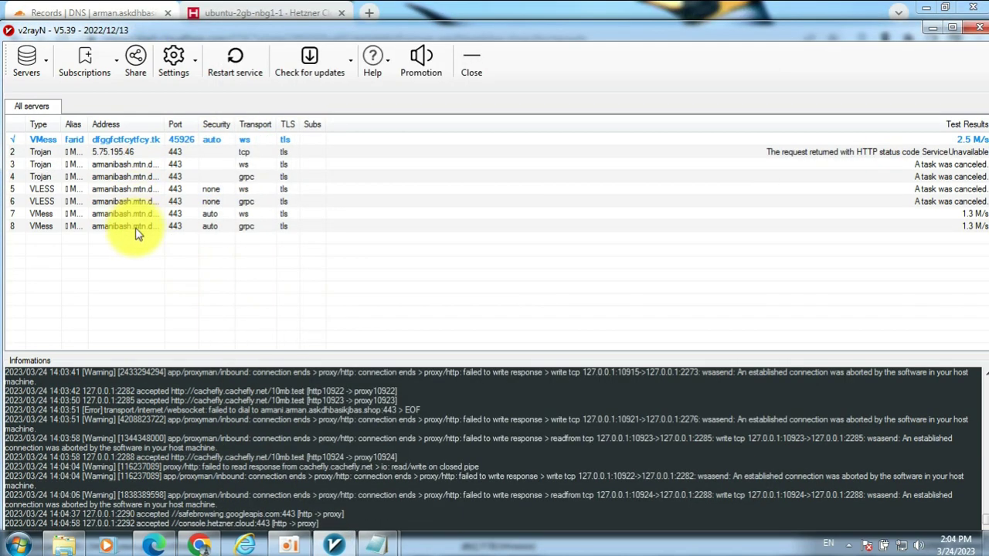
- Move the VLESS ws config up and speed-test rows 2–8, getting 0.8–1.6 M/s
drag(131, 188, 138, 245)
drag(129, 153, 135, 142)
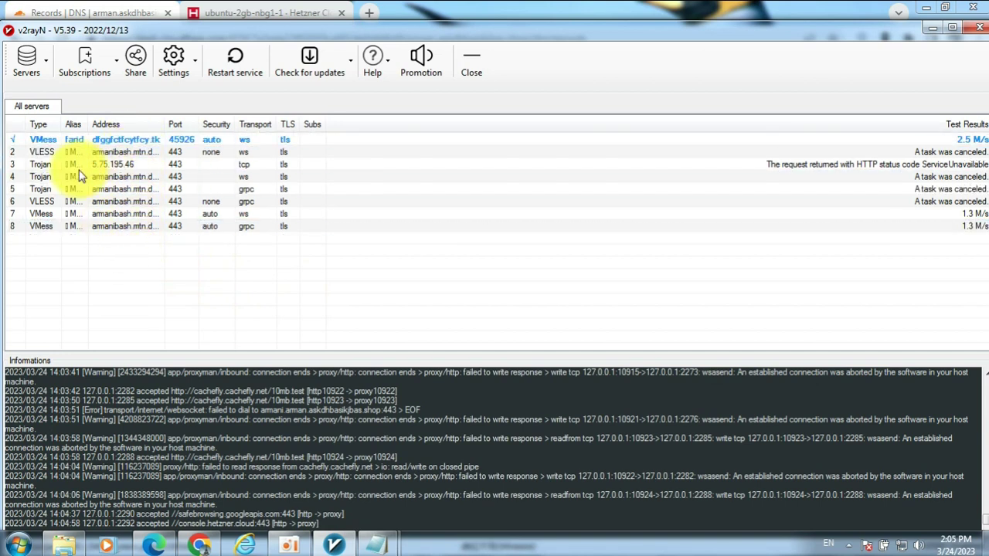
drag(131, 257, 114, 153)
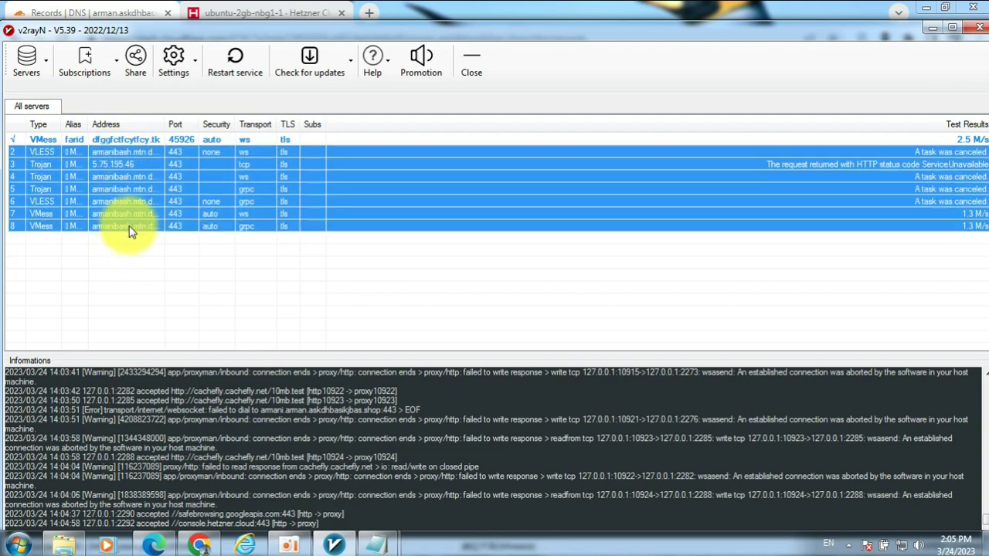
key(ctrl+e)
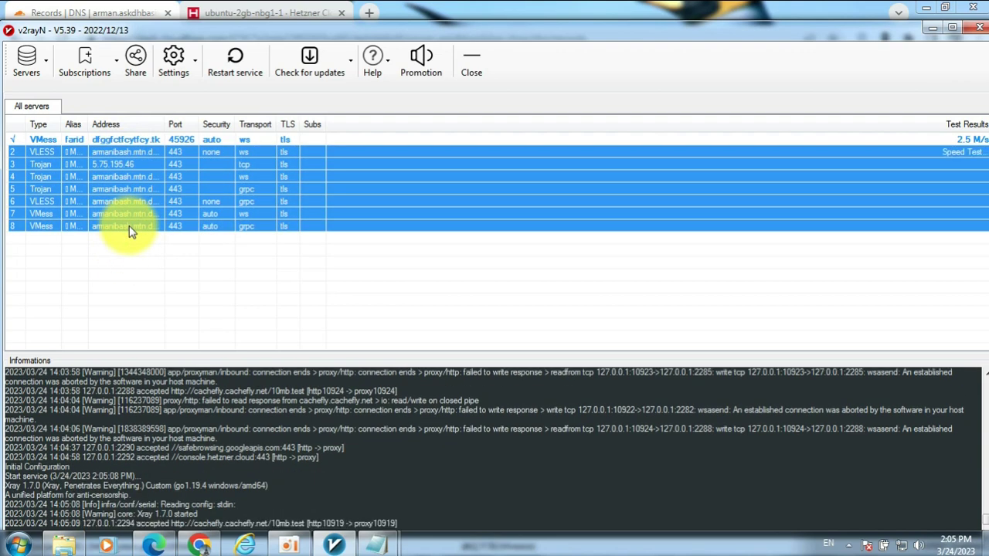
click(949, 179)
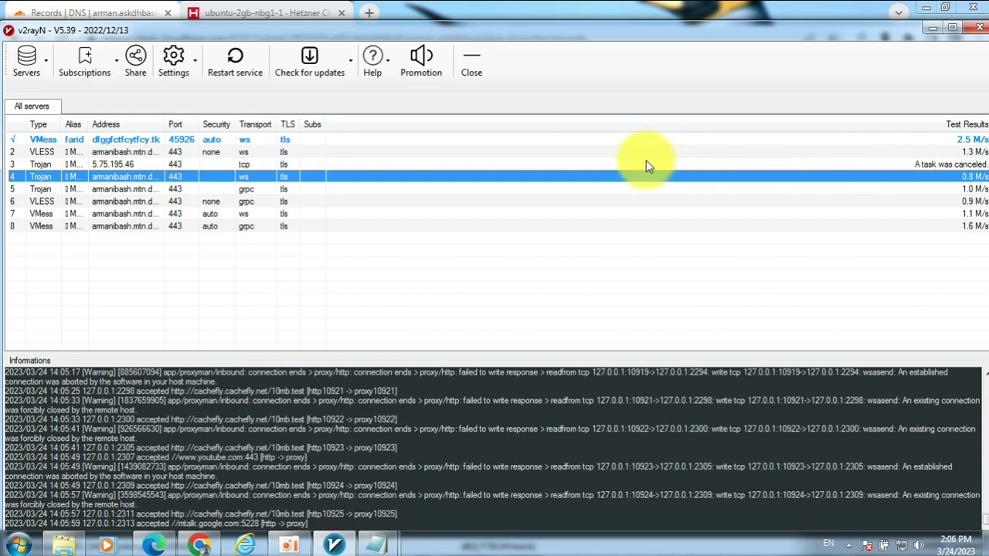
click(215, 164)
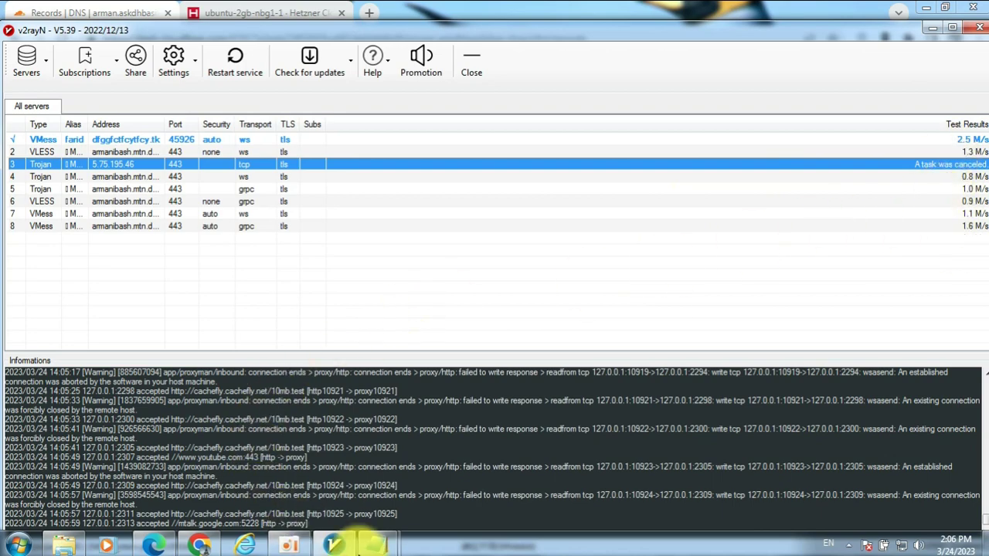
- Check the mci part of the first clean domain, then minimize Notepad and v2rayN
mouse_move(375, 547)
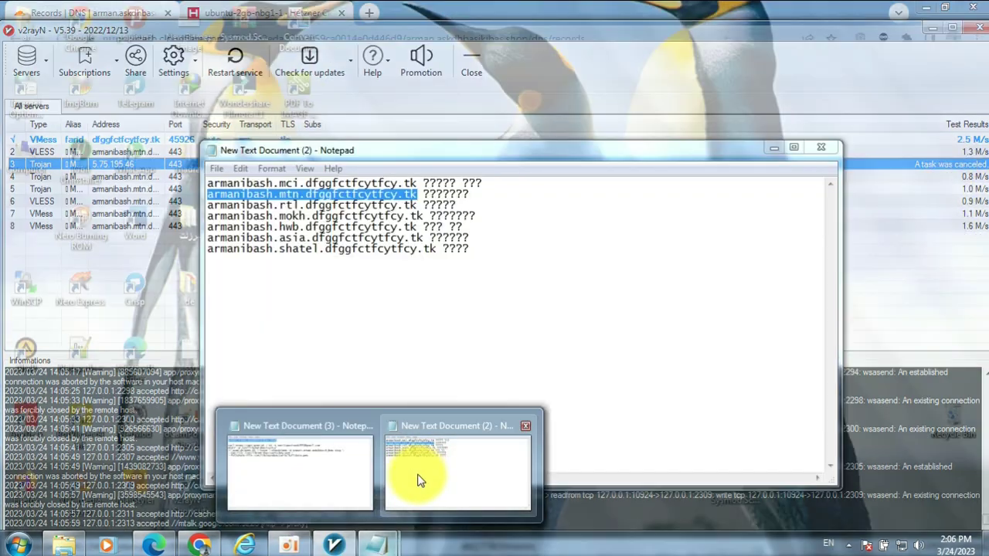
click(417, 472)
click(298, 197)
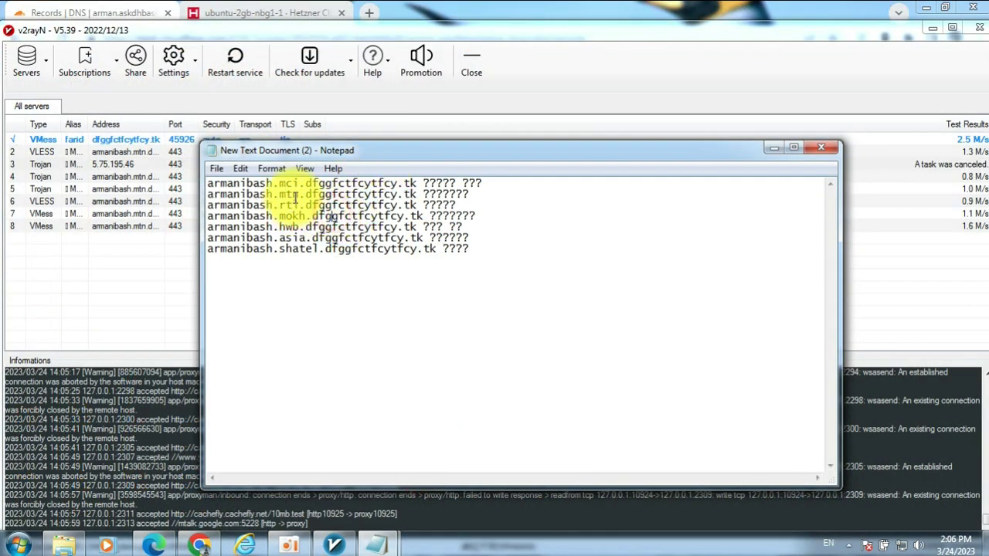
drag(298, 185, 272, 186)
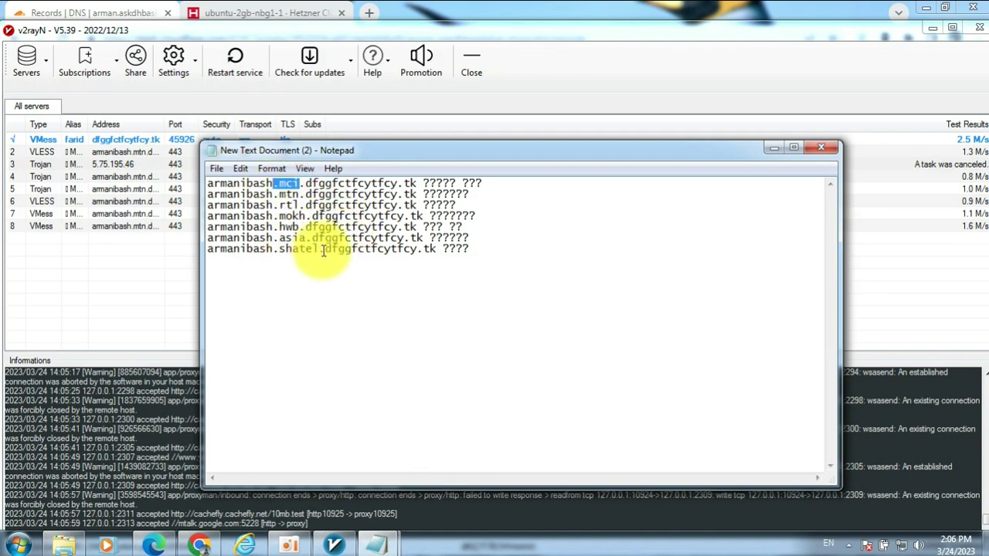
click(773, 147)
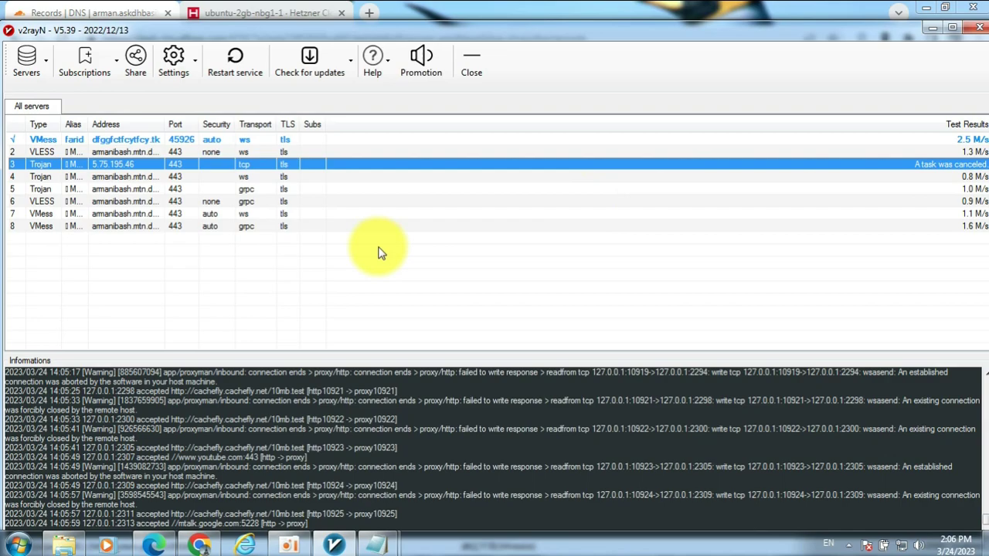
click(930, 28)
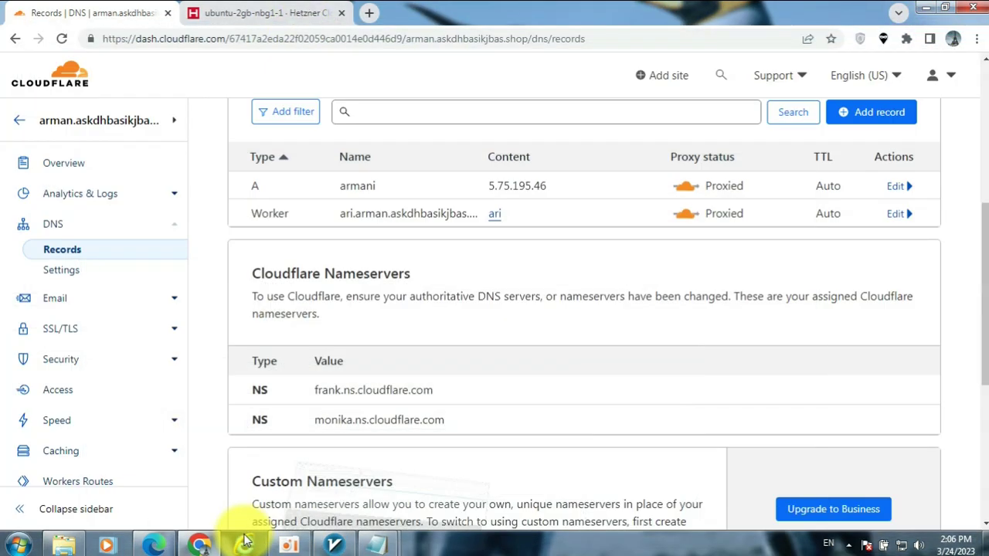
- Glance over the Hetzner and Cloudflare tabs, then return to the Marzban dashboard in Edge
click(198, 543)
click(198, 543)
click(300, 11)
click(49, 13)
click(157, 544)
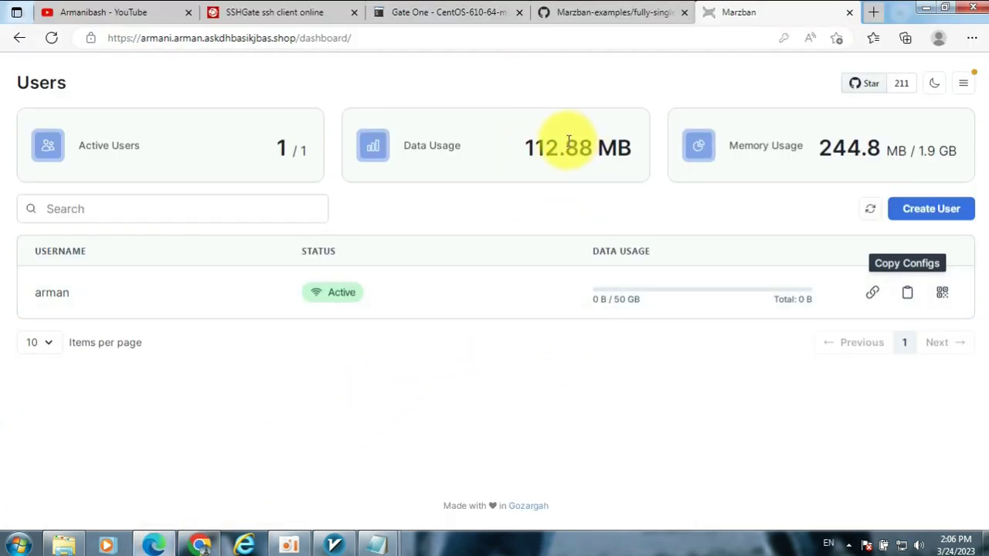
- Highlight the Data Usage figure and reload the Users list to show 112.88 MB of 50 GB
drag(525, 147, 558, 146)
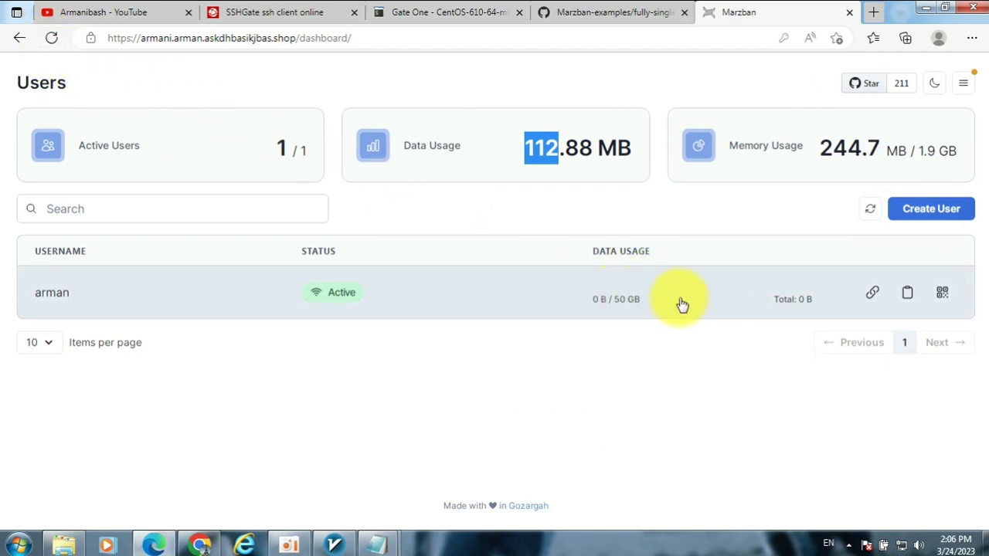
click(52, 38)
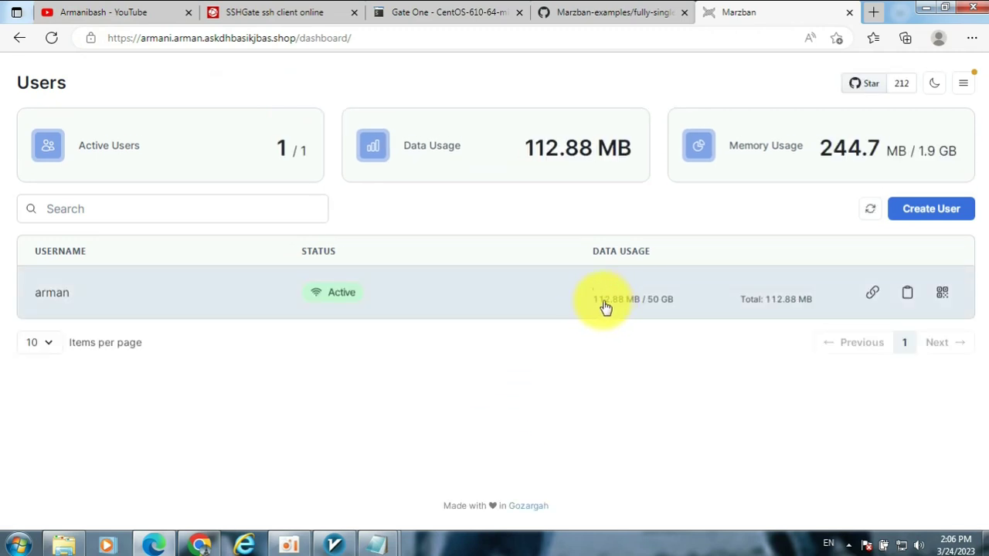